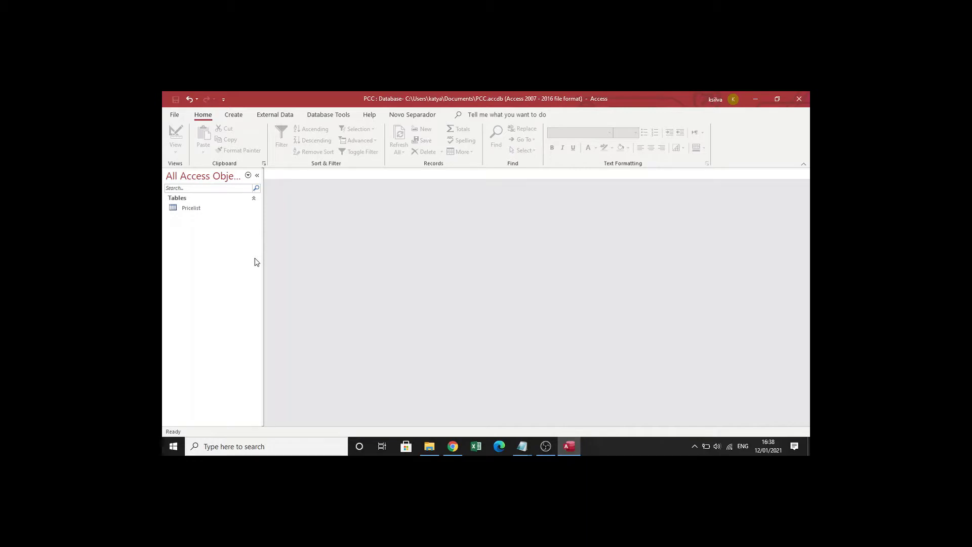
- Start the Form Wizard for the Pricelist table and add all its fields: CardReference, Description and Price£
click(191, 208)
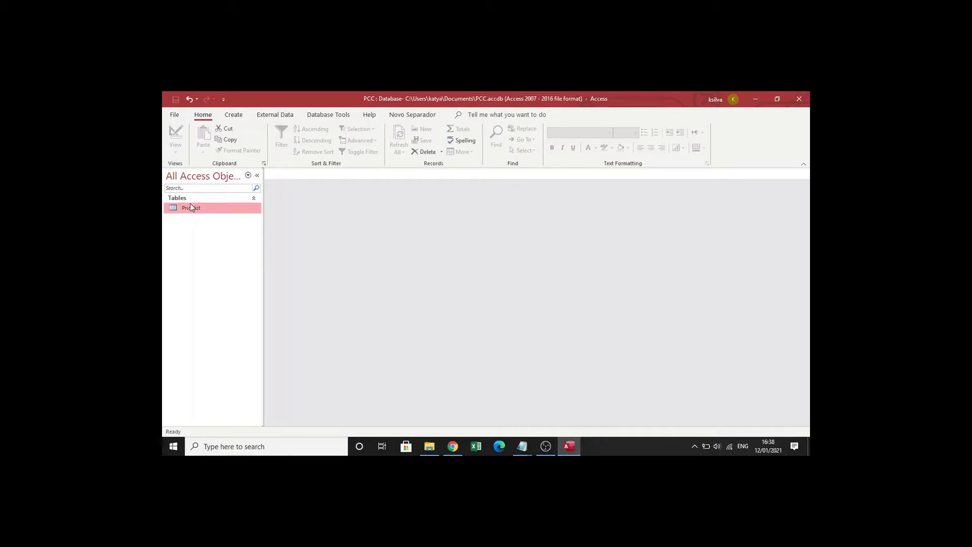
click(233, 117)
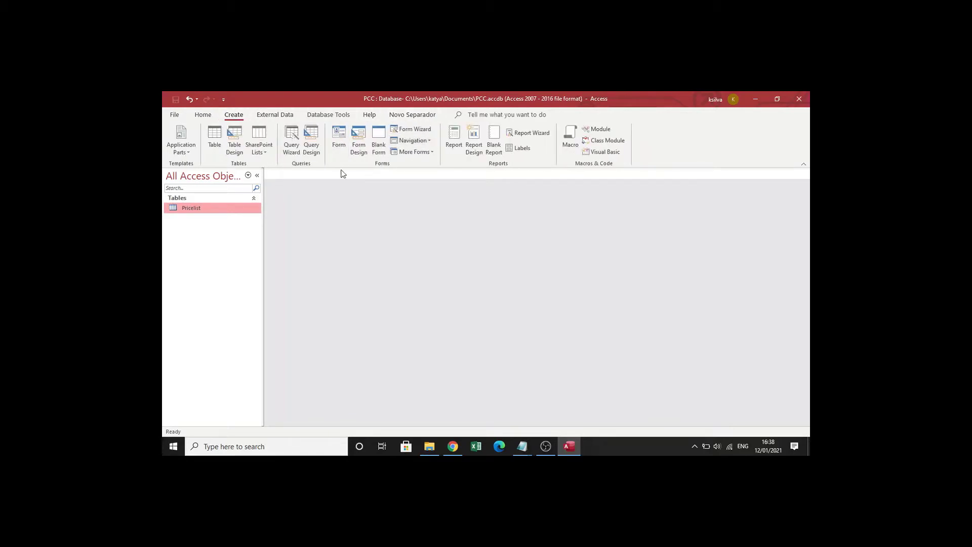
click(422, 134)
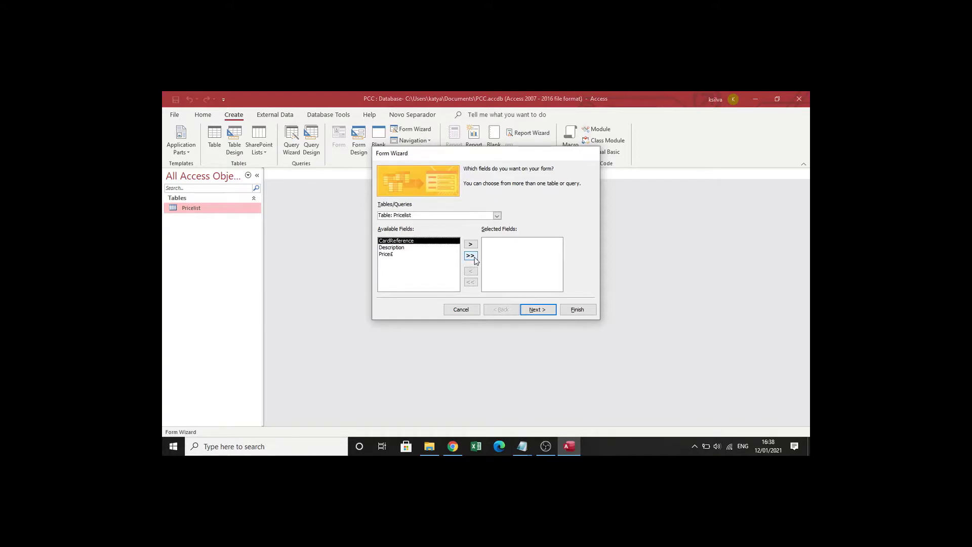
click(406, 248)
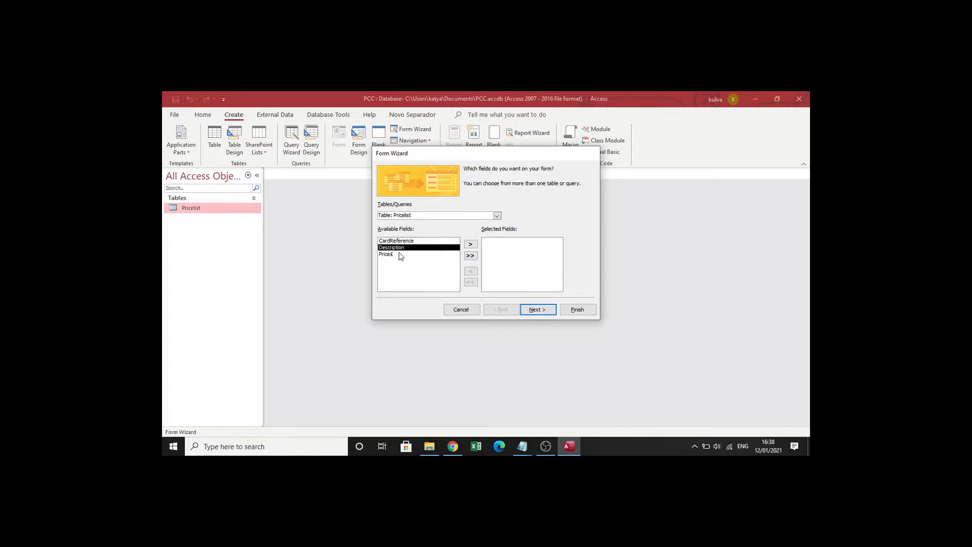
click(400, 255)
click(398, 247)
click(397, 241)
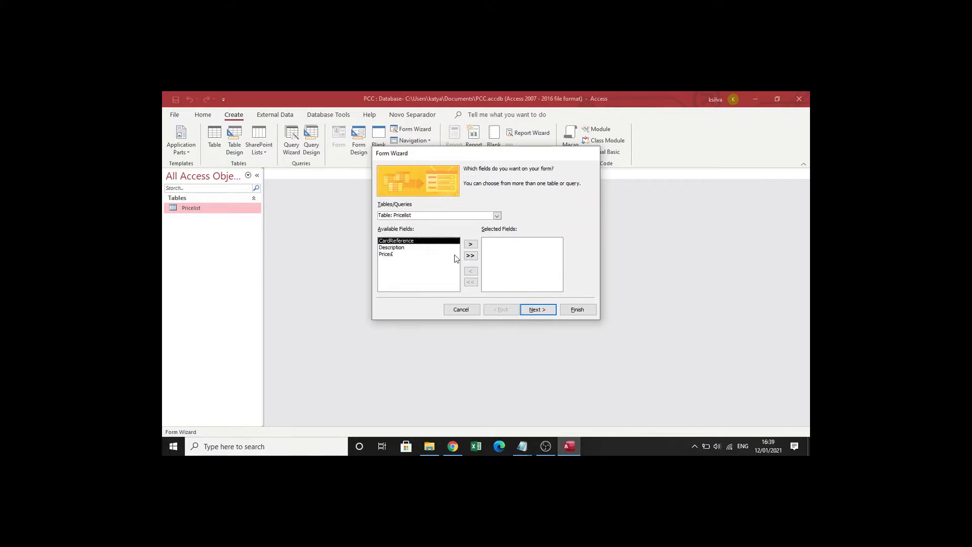
click(470, 256)
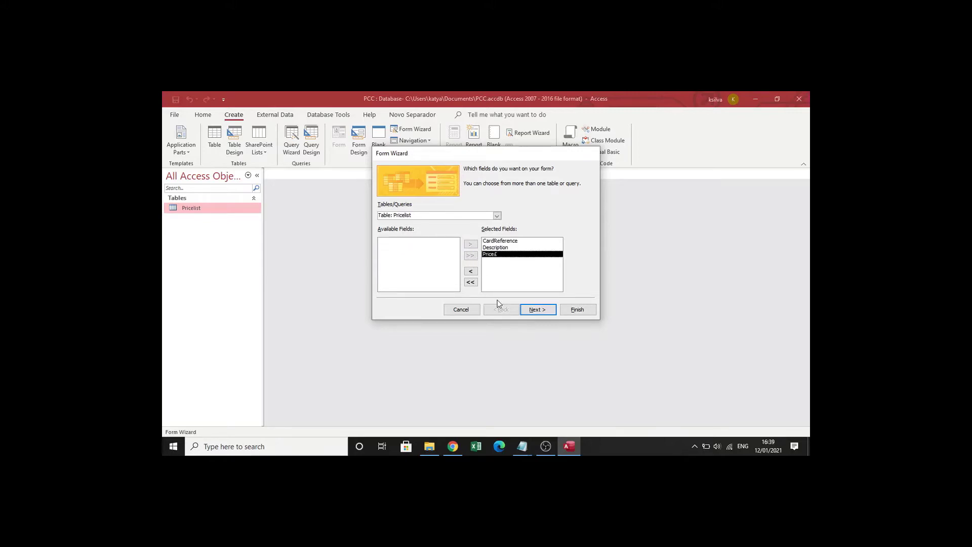
- Choose the Columnar layout and finish the form with the title Pricelist, opening it to view or enter information
click(537, 309)
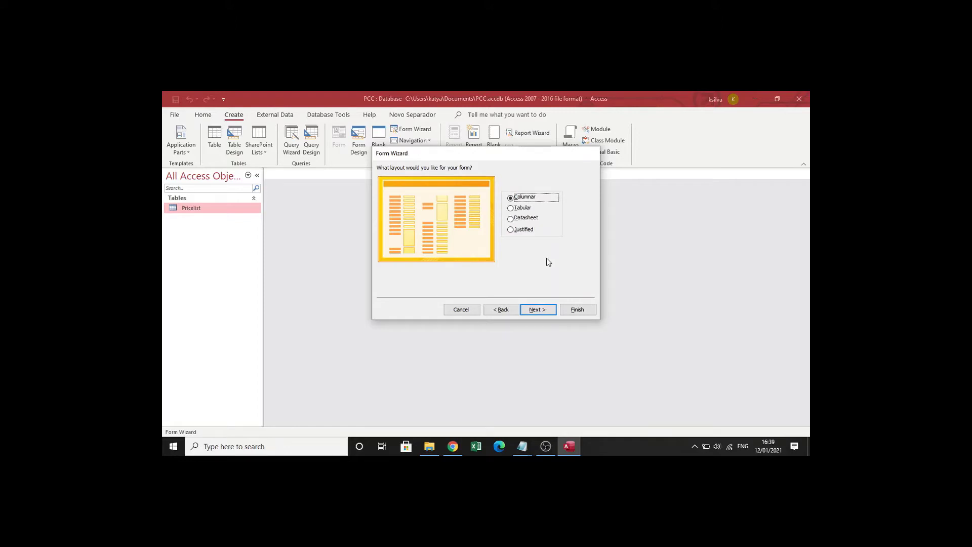
click(523, 208)
click(524, 219)
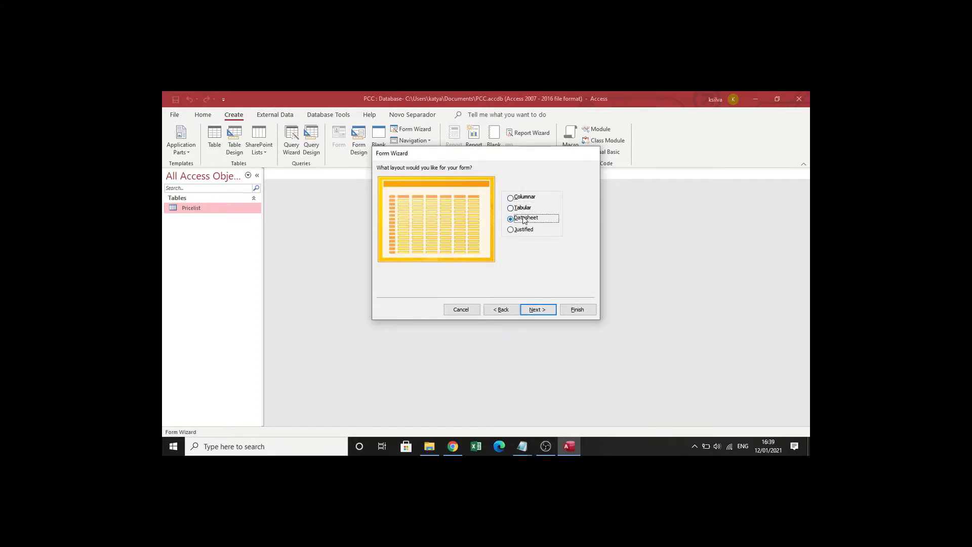
click(524, 230)
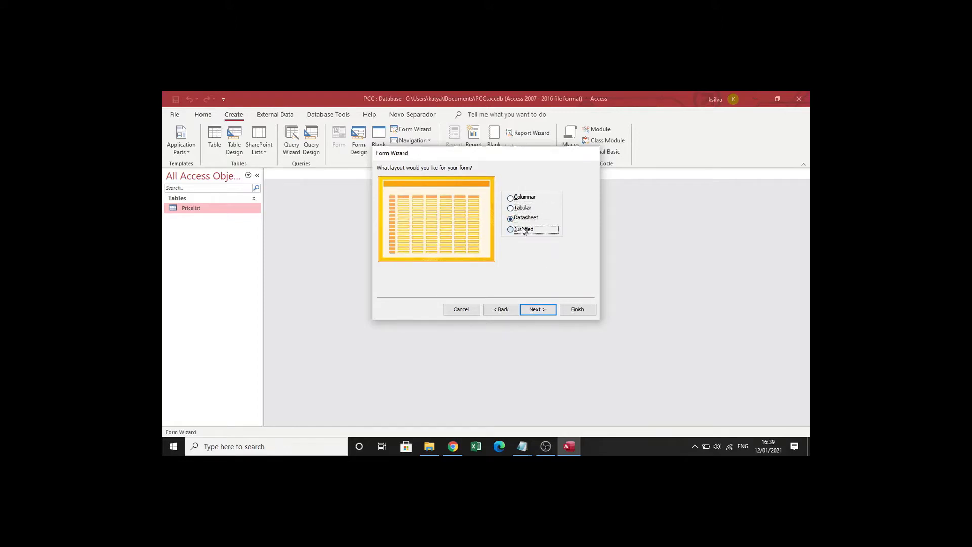
click(524, 198)
click(542, 311)
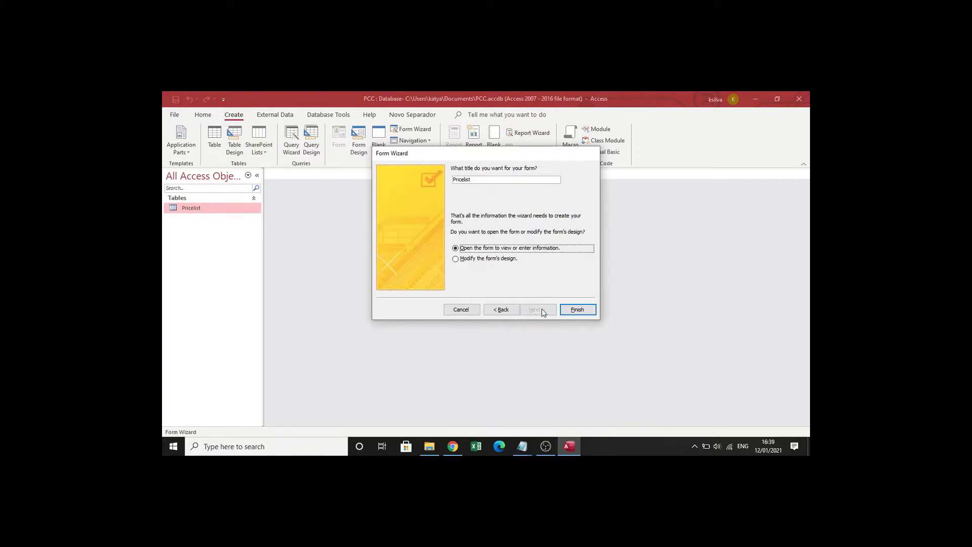
click(574, 309)
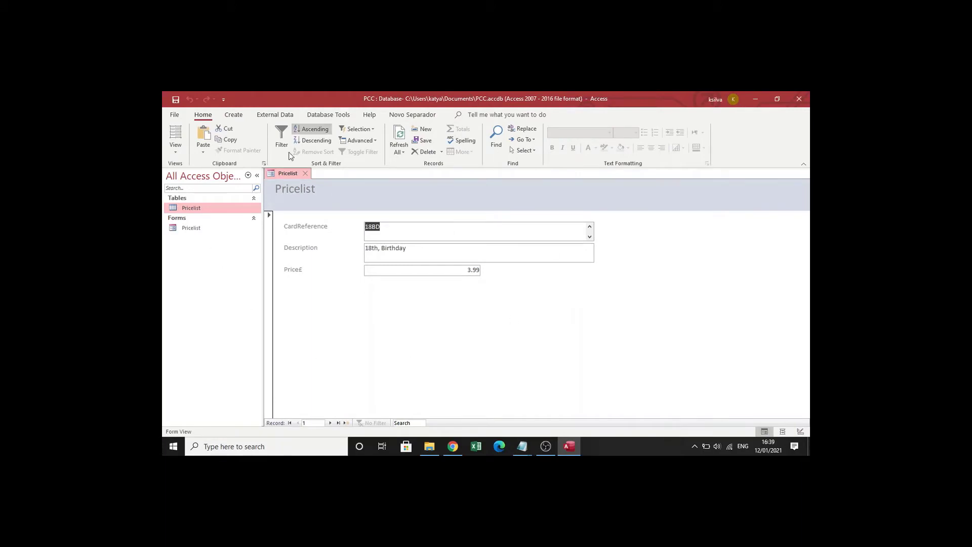
- Browse forward through the Pricelist form's records to the blank new record, and go back to the first one
click(330, 423)
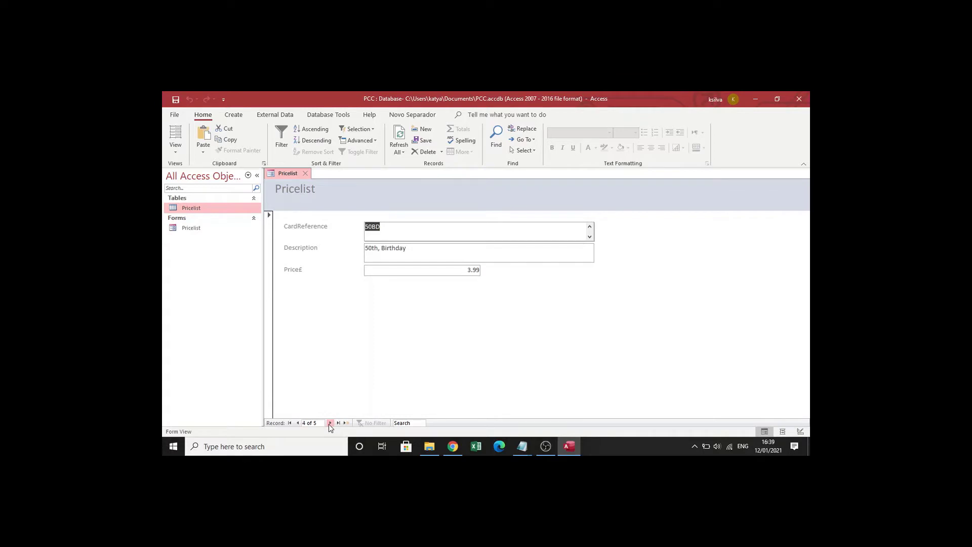
click(329, 423)
click(330, 423)
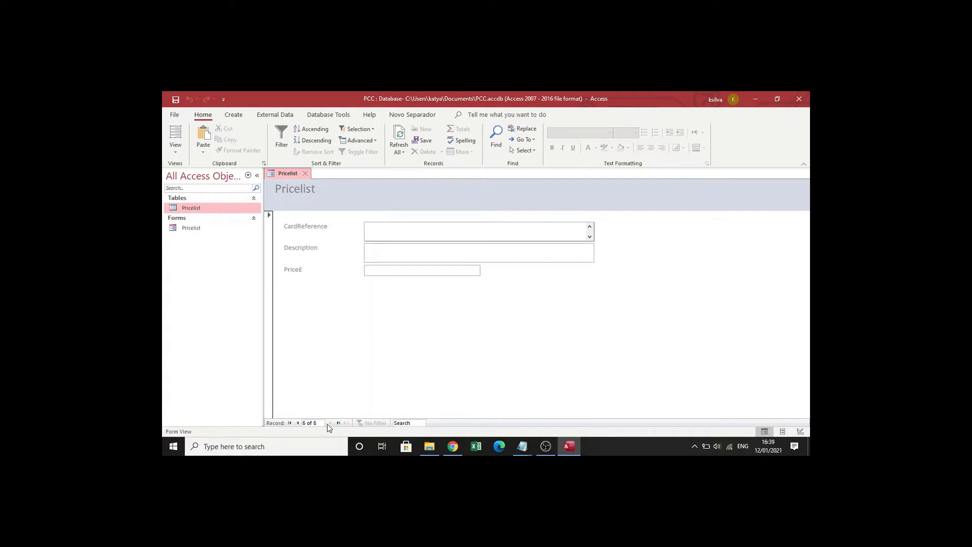
click(297, 423)
click(297, 424)
click(297, 423)
click(297, 424)
click(297, 424)
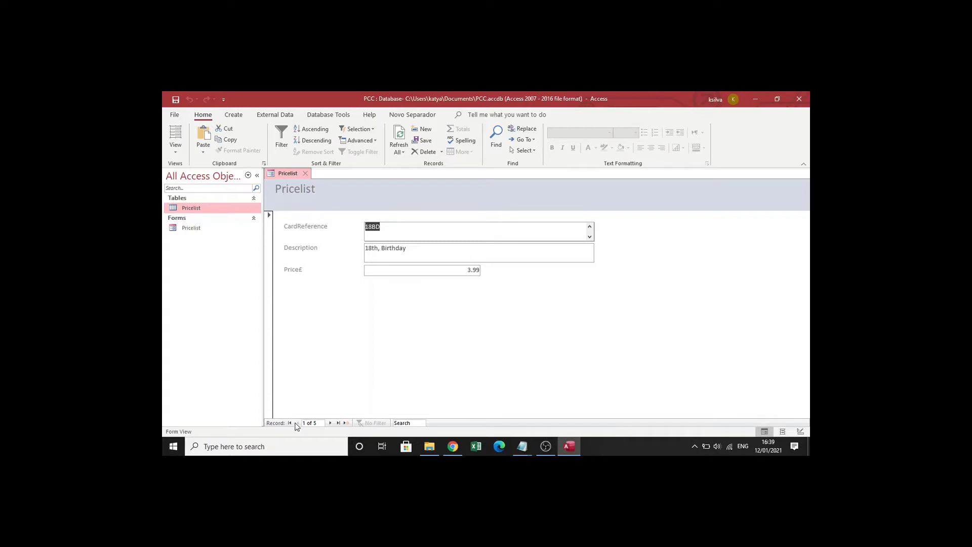
- Close and reopen the Pricelist form, and switch it to Design View
click(192, 230)
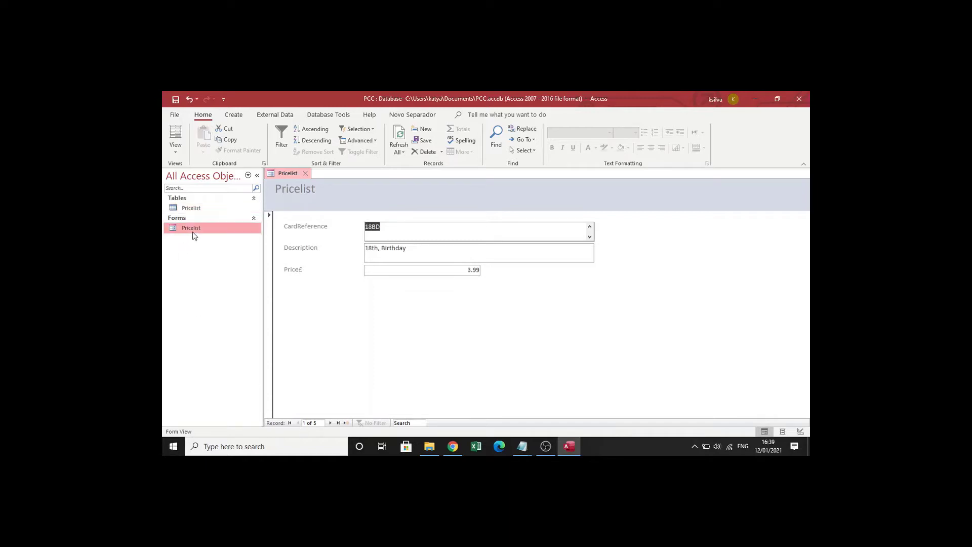
click(305, 173)
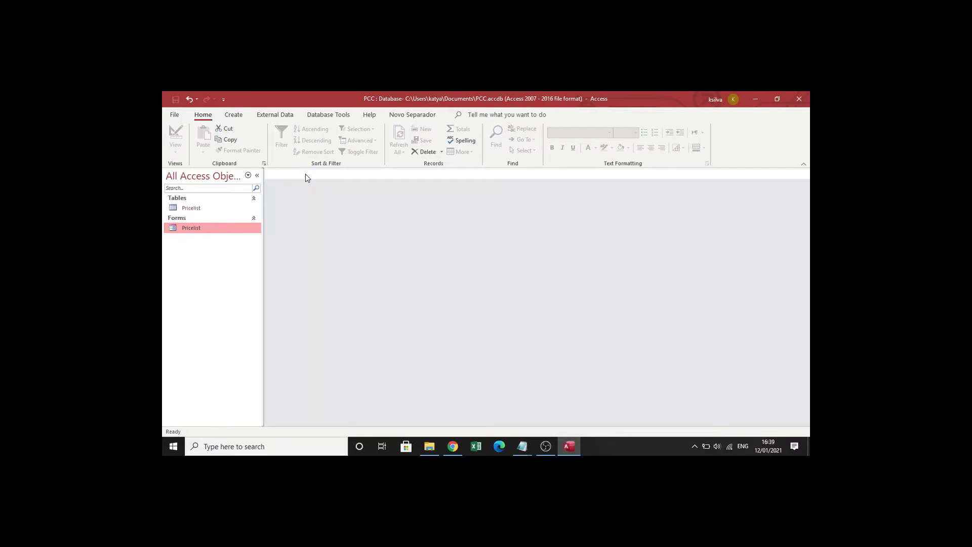
double_click(187, 228)
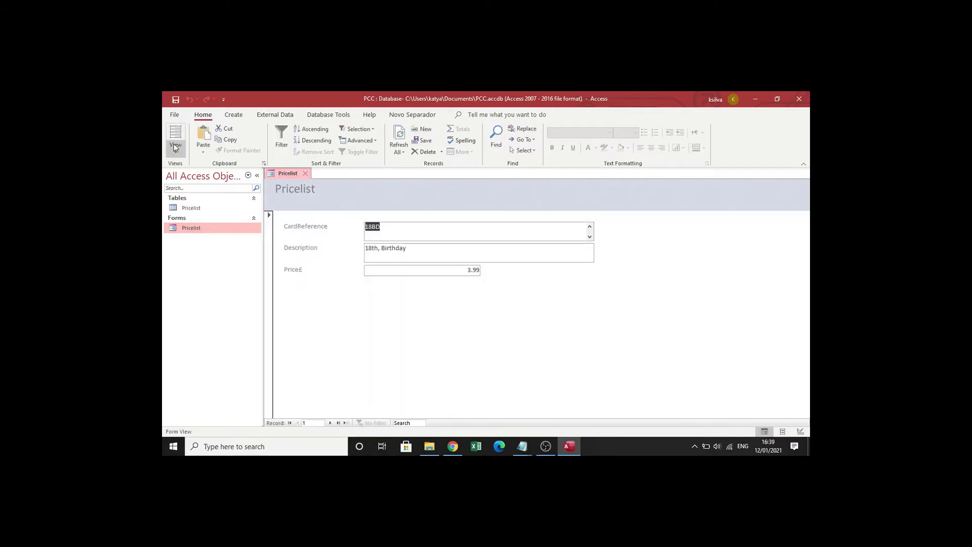
click(176, 155)
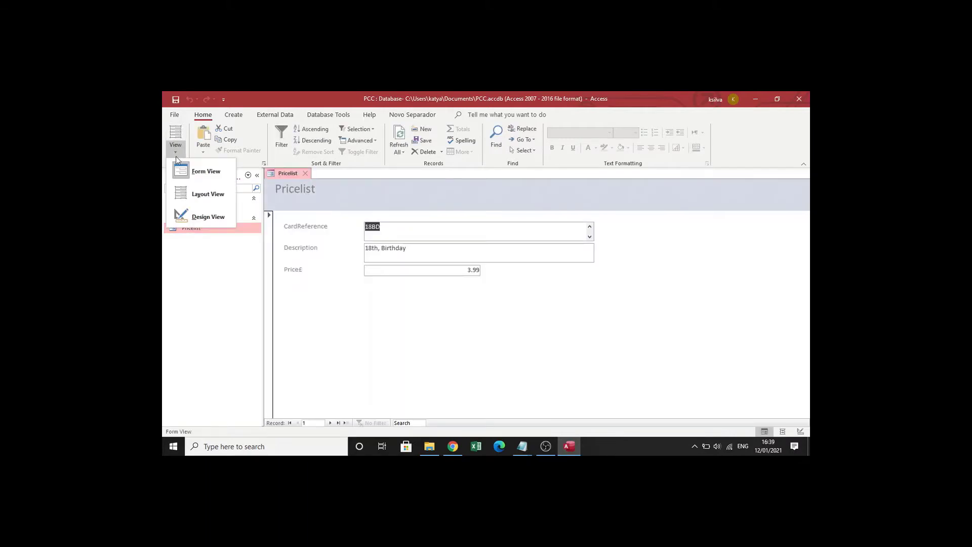
click(205, 216)
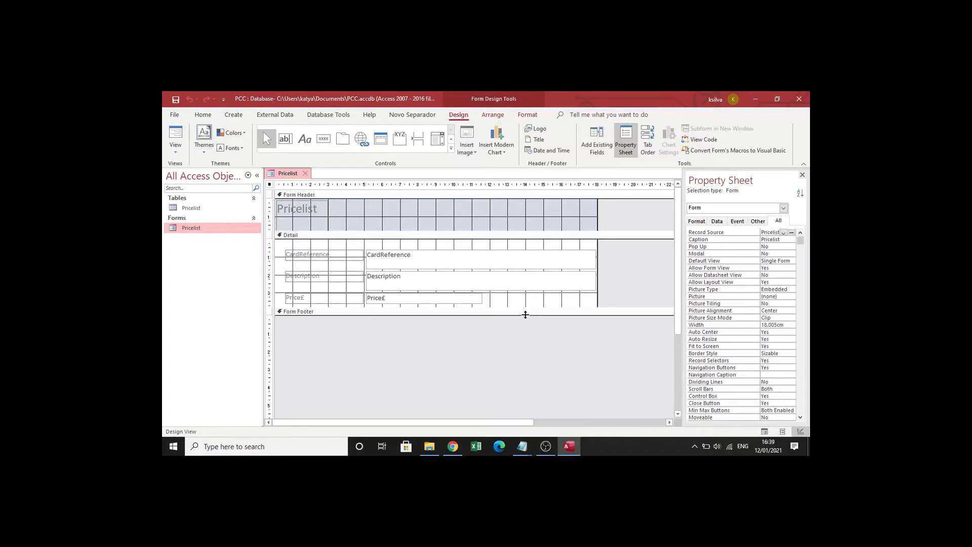
- Expand the Form Footer to about 1.8 cm high and lengthen the Detail section to about 5.5 cm
drag(525, 314, 521, 348)
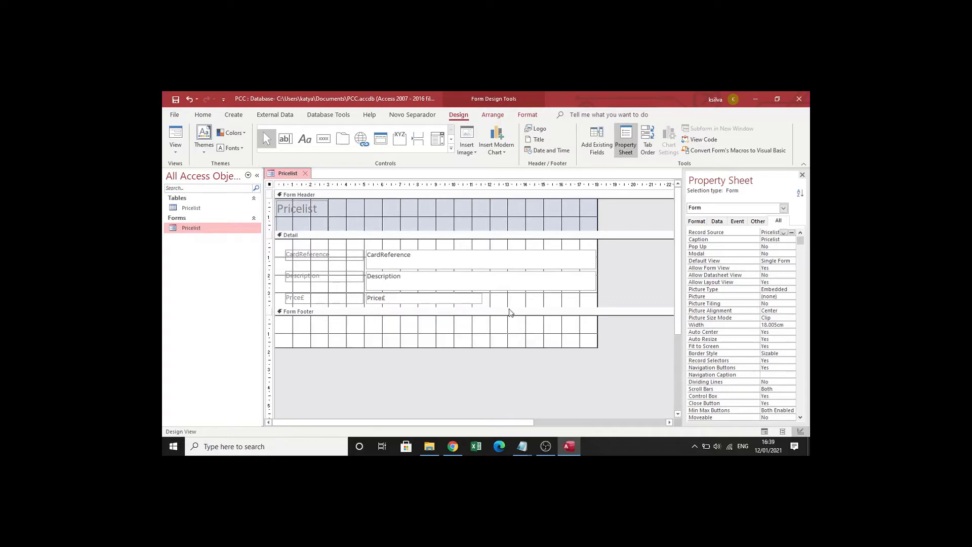
drag(506, 309, 506, 340)
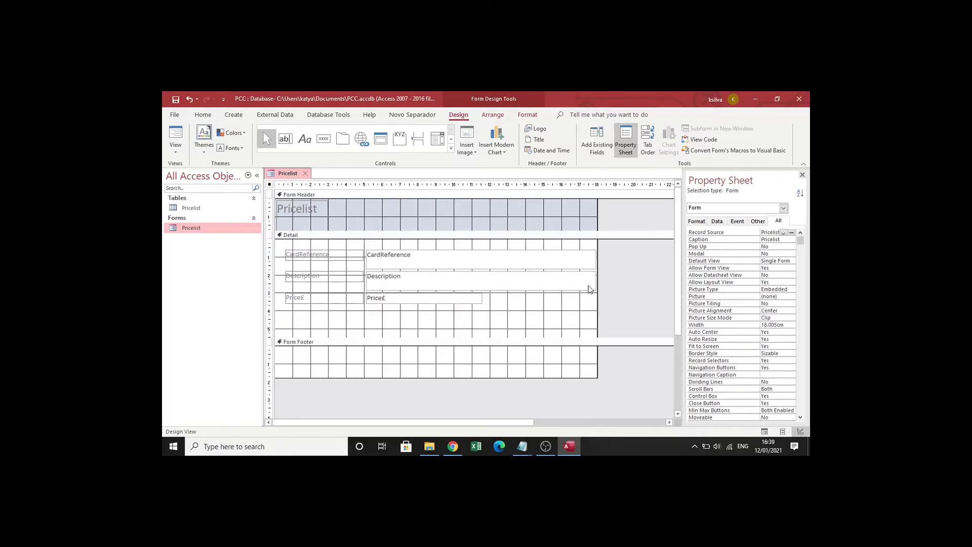
- Narrow the CardReference, Description and Price£ text boxes so their right edges align at about the 10 cm ruler mark
drag(597, 267, 436, 257)
click(595, 263)
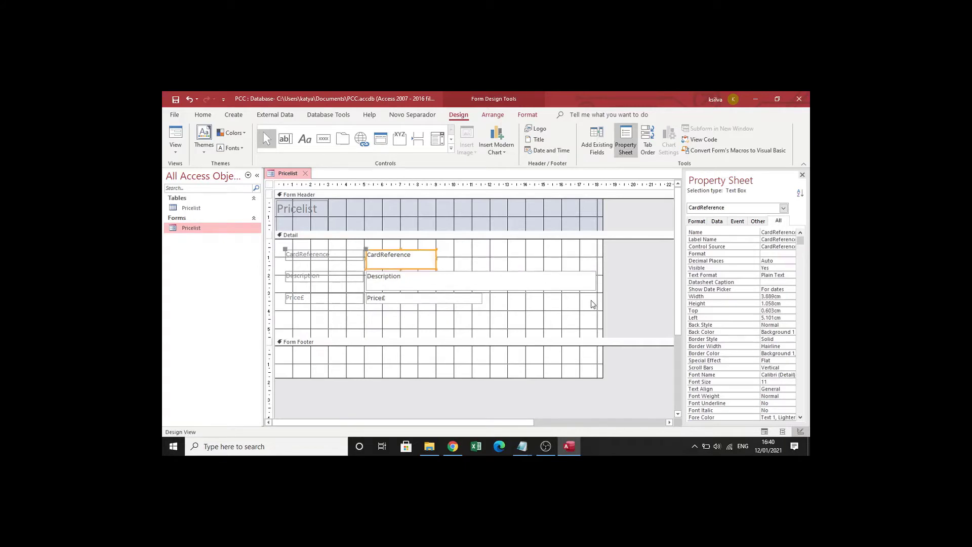
click(595, 282)
drag(595, 282, 453, 285)
click(427, 261)
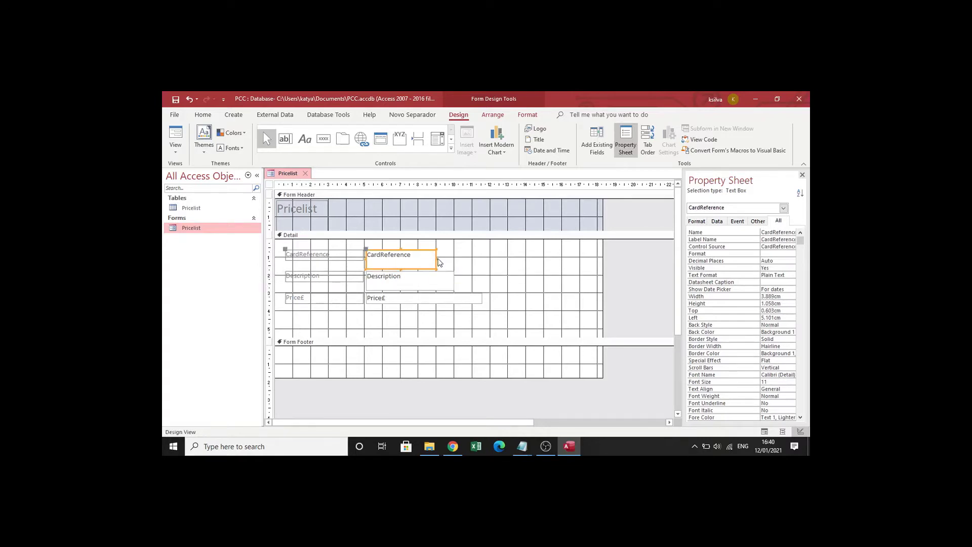
drag(437, 260, 454, 260)
click(481, 299)
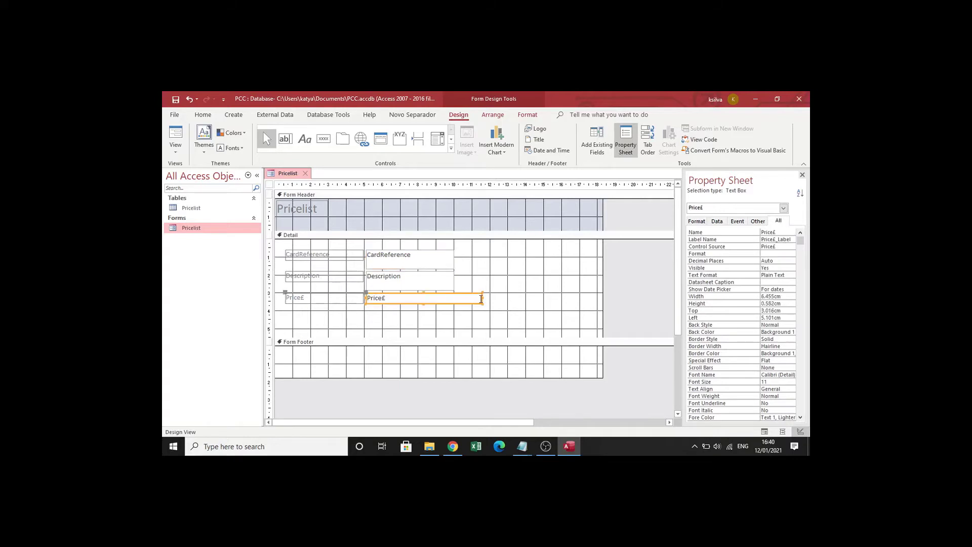
drag(481, 298, 454, 299)
click(336, 299)
double_click(303, 298)
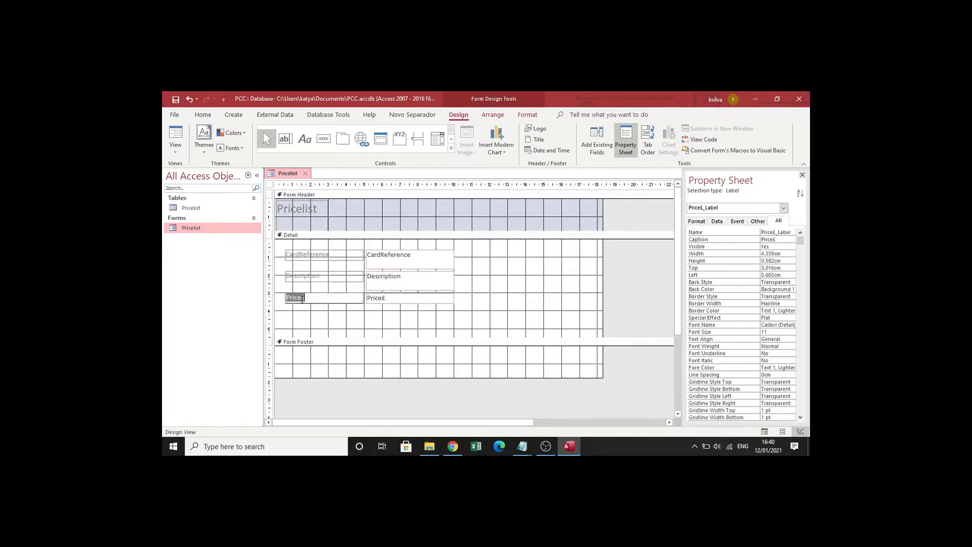
click(307, 276)
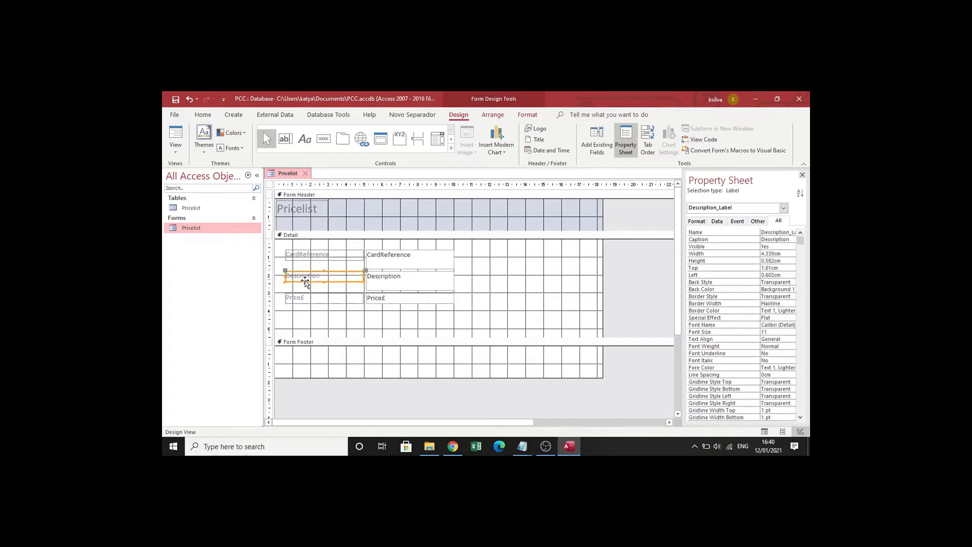
click(319, 253)
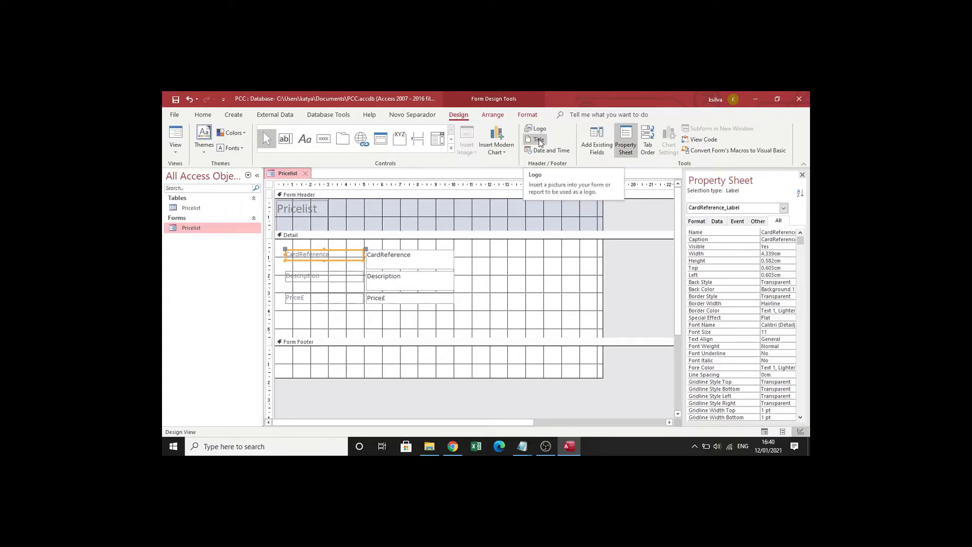
- Lengthen the Detail section to about 6.7 cm and draw a command button about 3 cm by 1 cm below the Price£ label
click(554, 268)
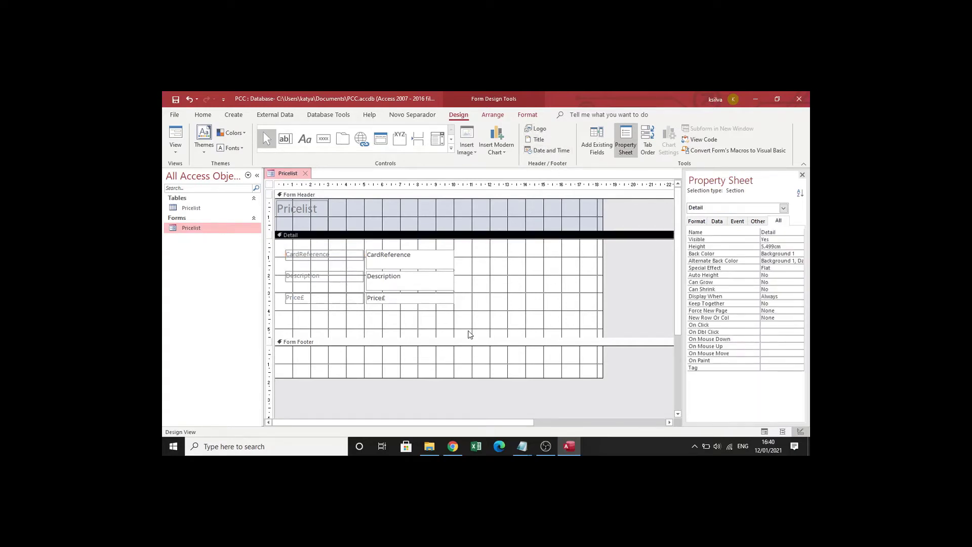
drag(463, 337, 466, 358)
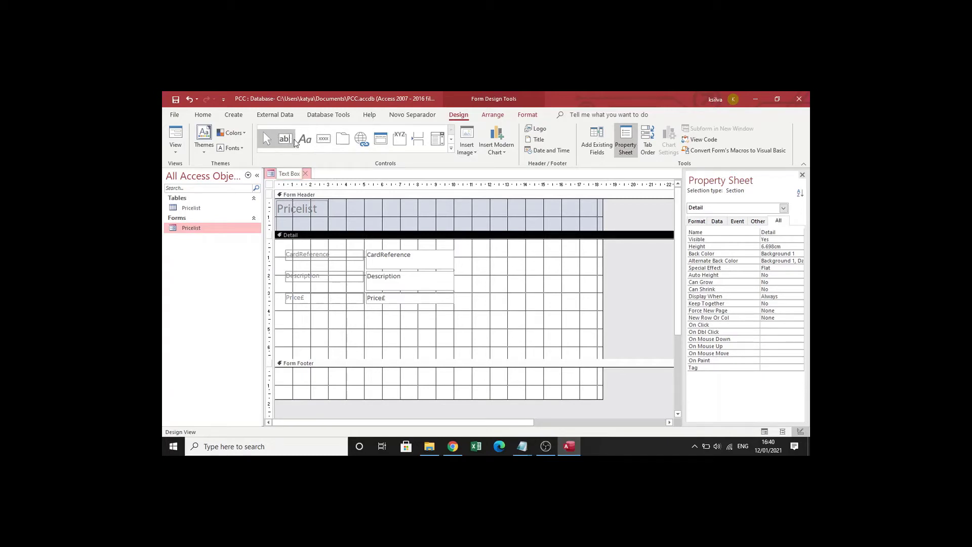
click(322, 139)
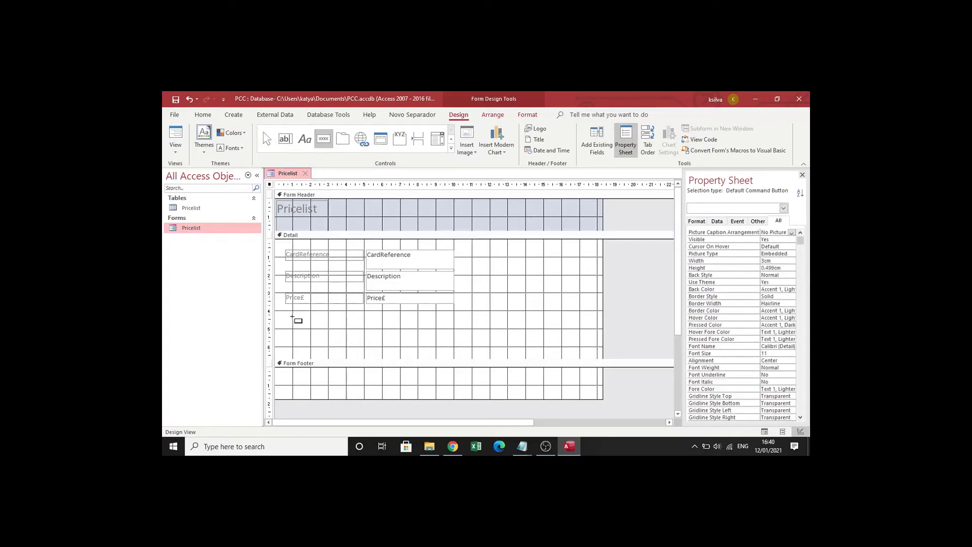
drag(293, 329, 347, 347)
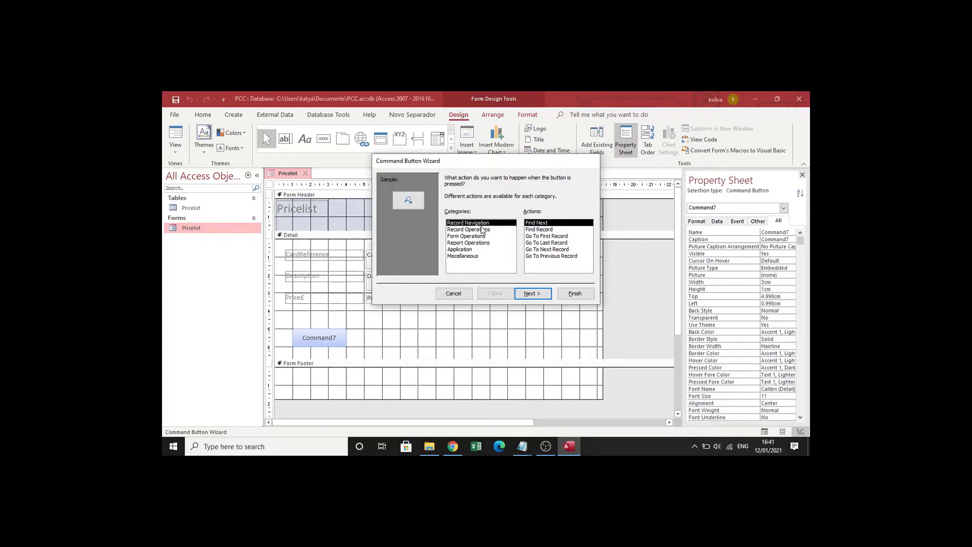
- Set the new command button to the Record Operations action Add New Record, with the text Add Record on it
click(481, 228)
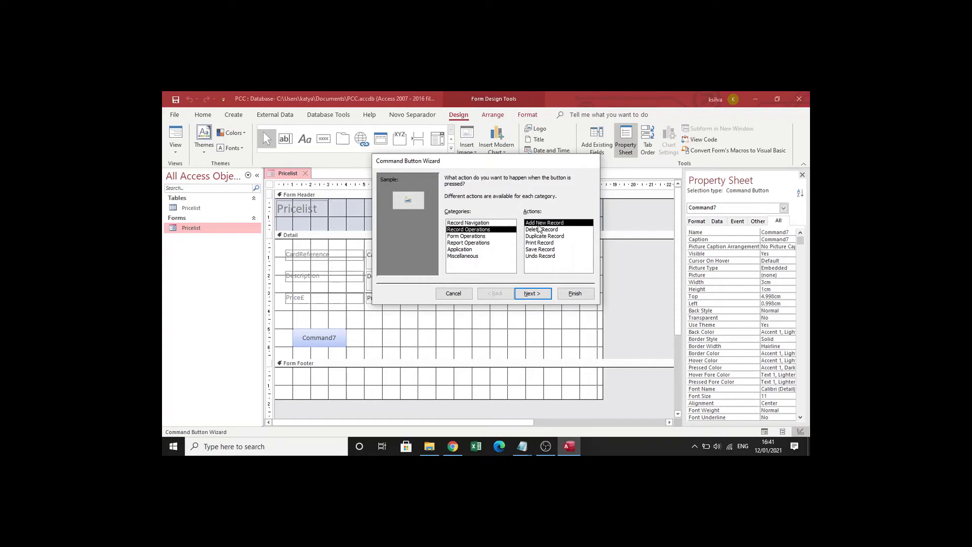
click(540, 223)
click(540, 292)
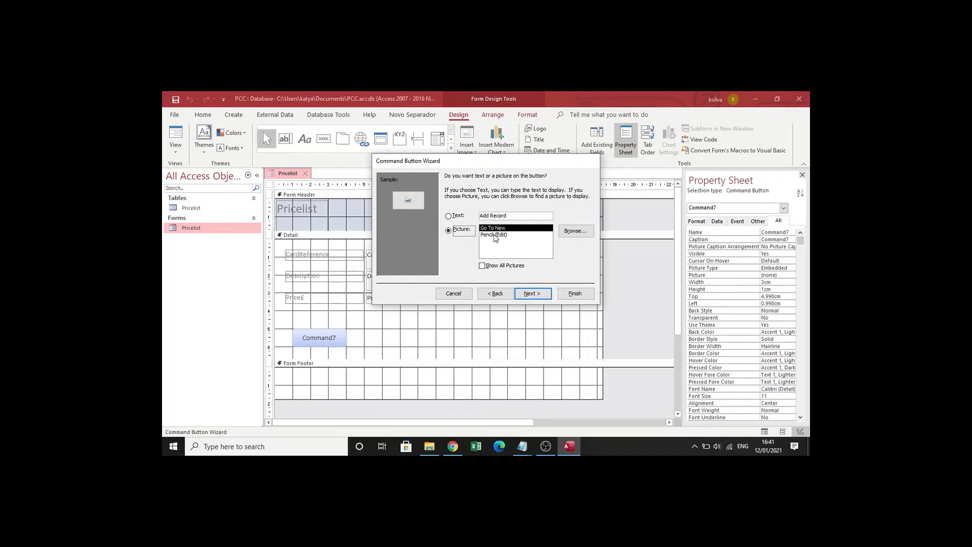
click(449, 217)
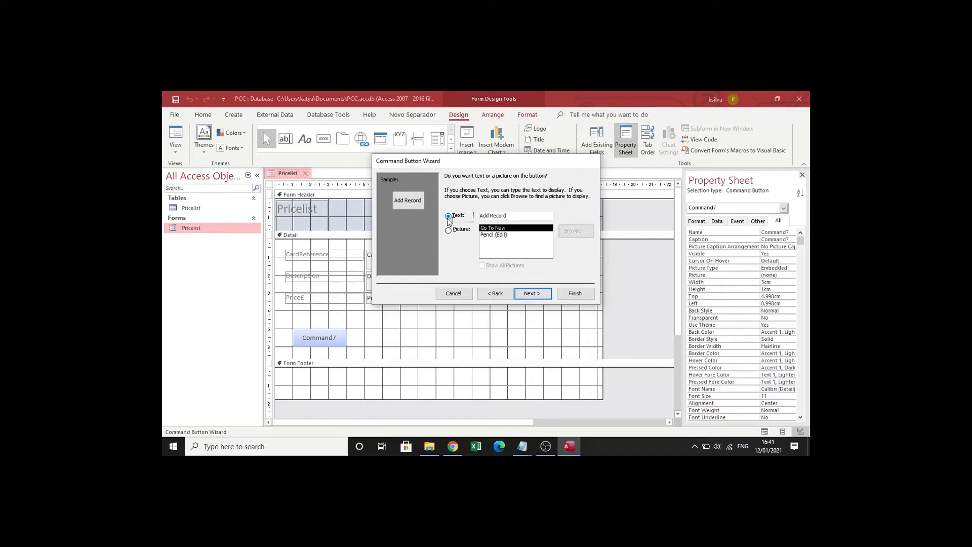
click(536, 294)
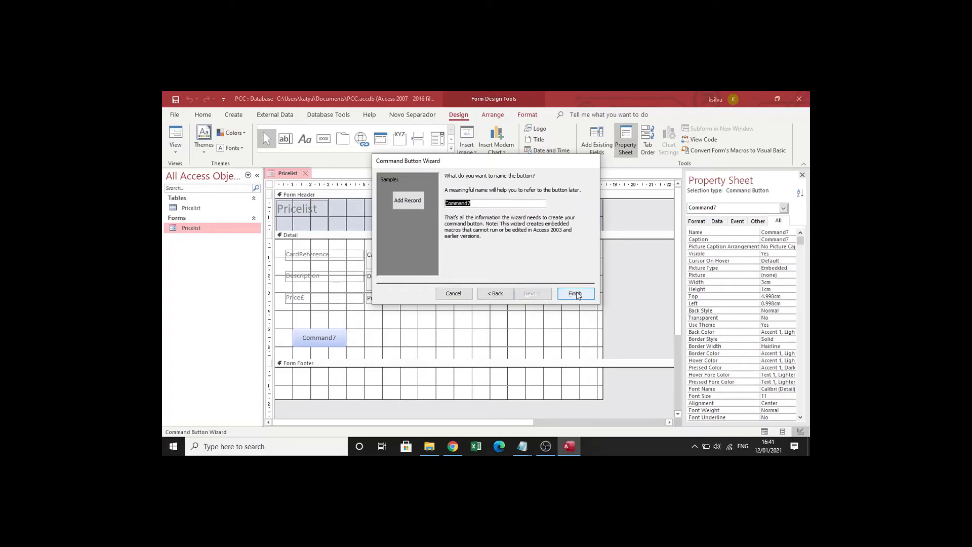
click(576, 293)
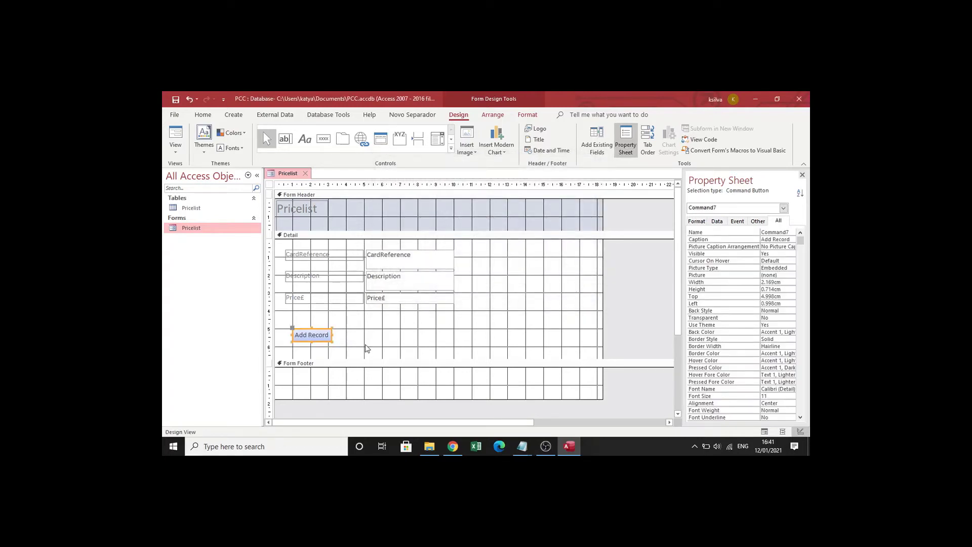
- Enlarge the Add Record button to about 3.1 cm wide and 1 cm high
drag(331, 341, 348, 347)
click(326, 339)
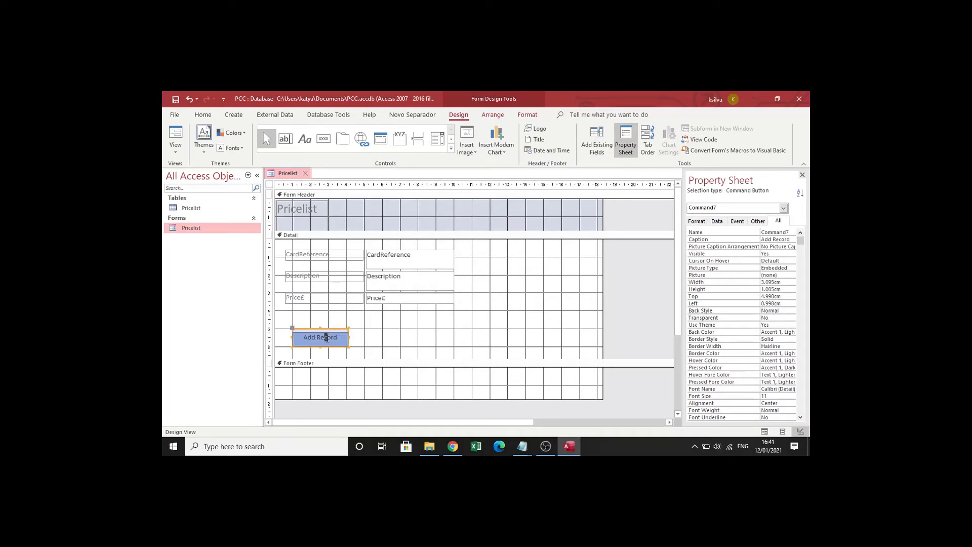
click(365, 345)
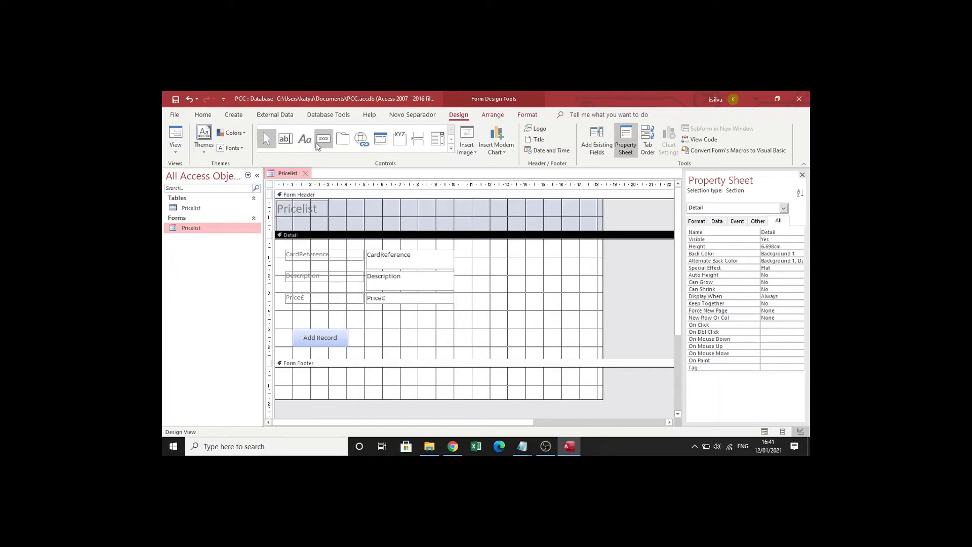
- Draw a command button beside Add Record that runs the Record Navigation action Find Record and shows the text Find Record
click(321, 145)
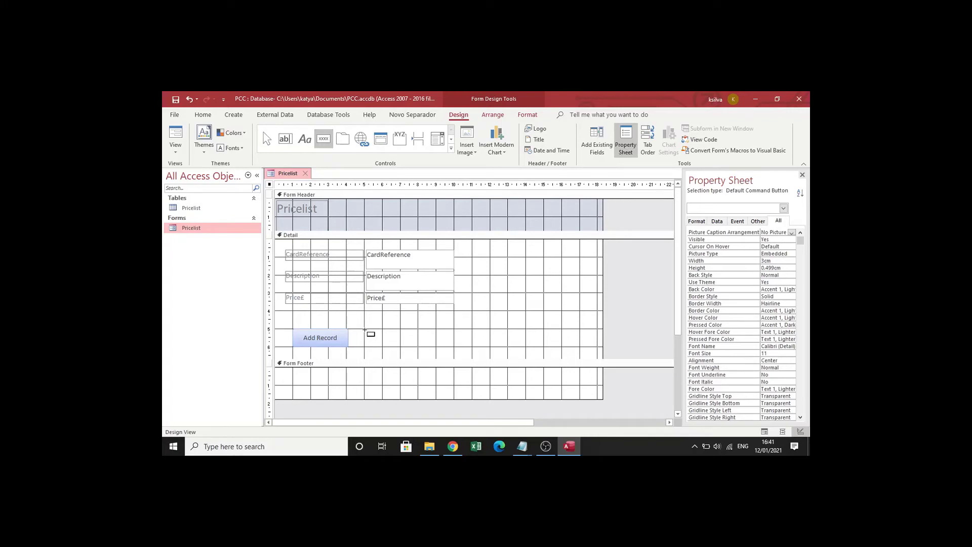
drag(365, 330, 424, 345)
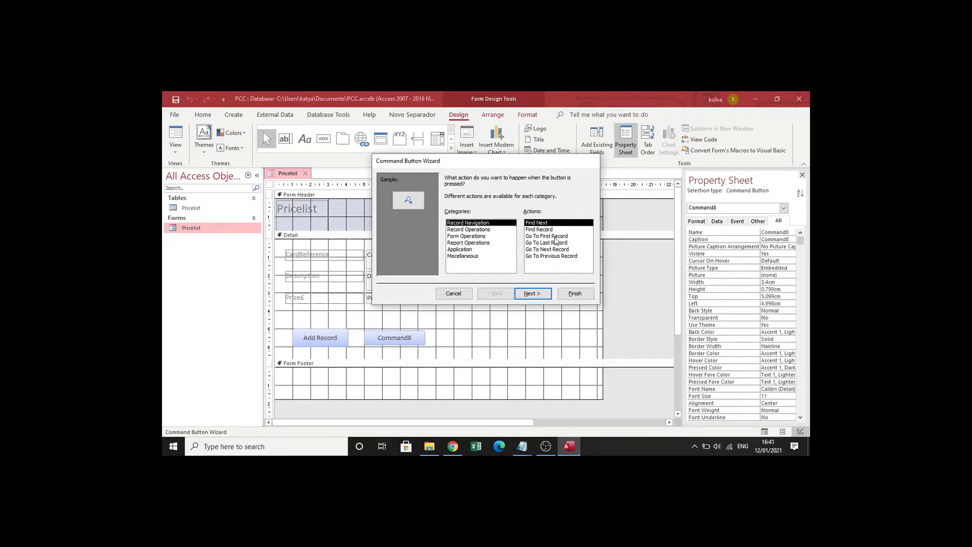
click(546, 230)
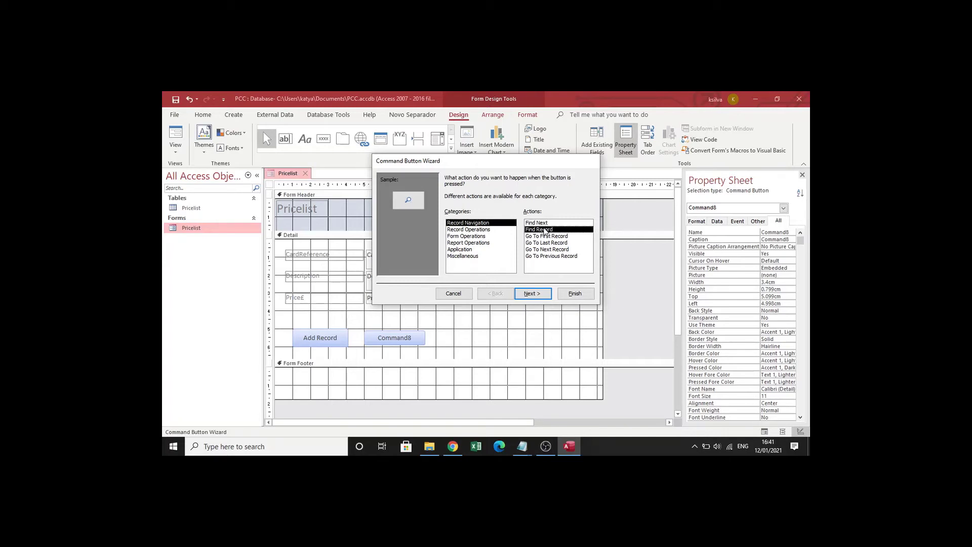
click(530, 294)
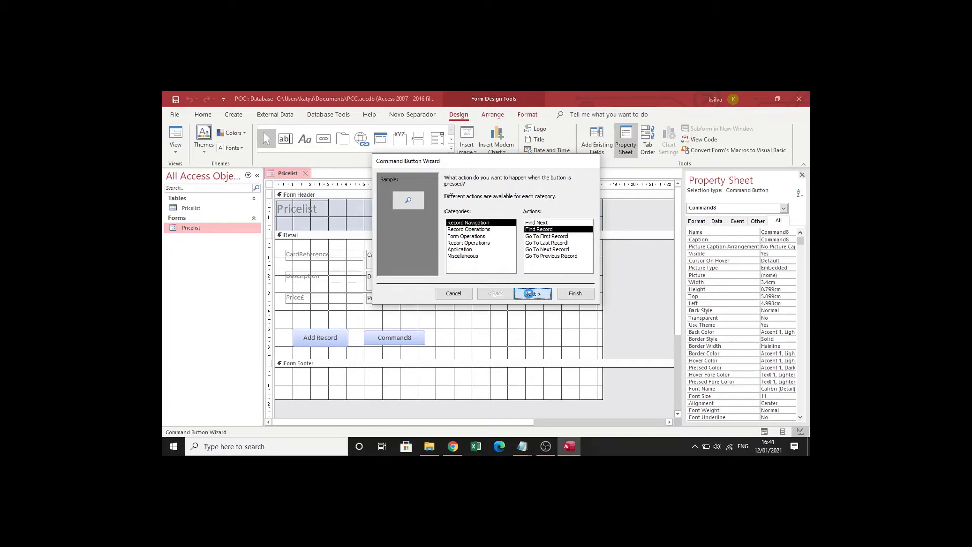
click(449, 217)
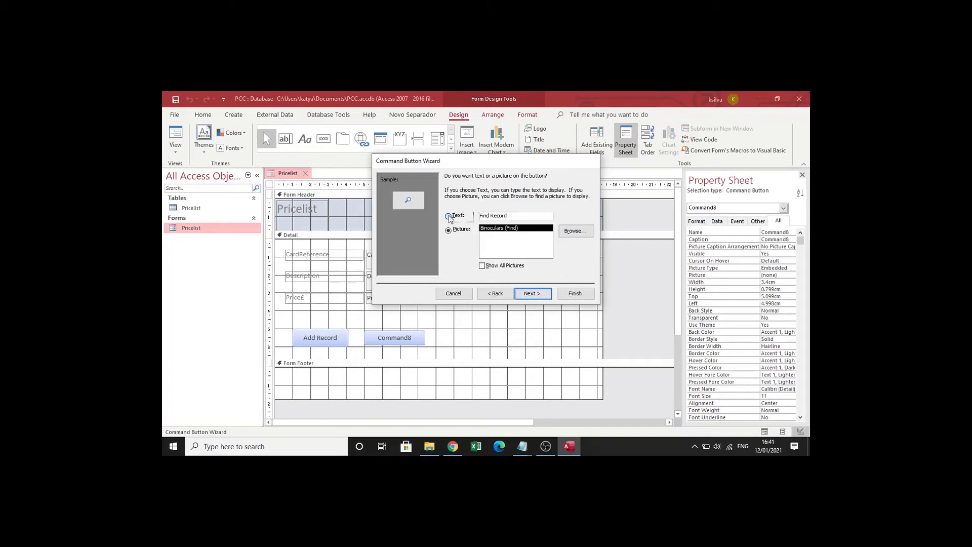
click(543, 294)
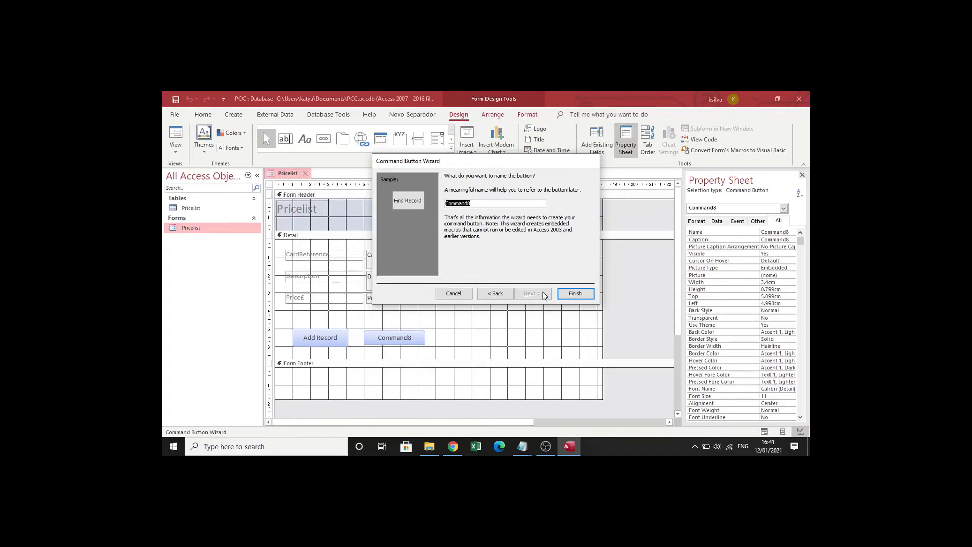
click(576, 294)
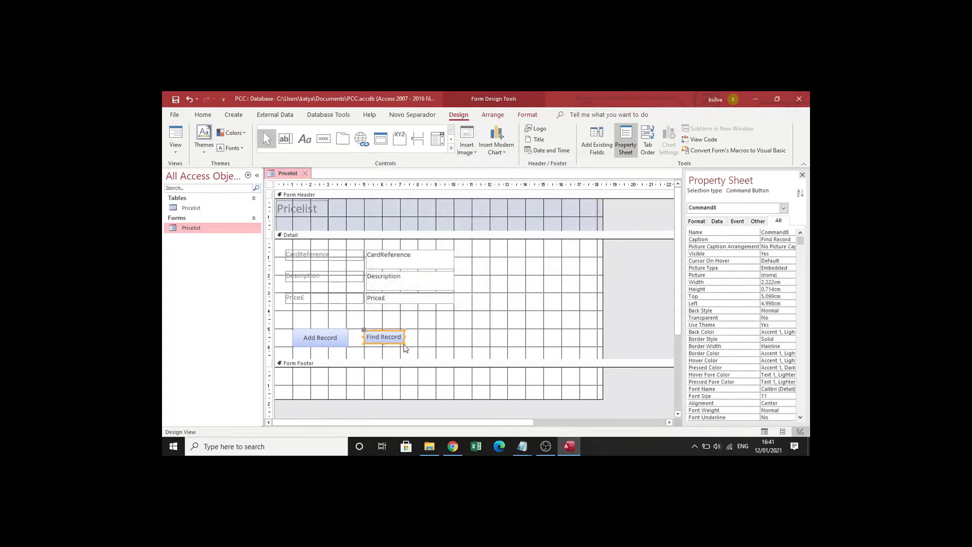
- Enlarge the Find Record button to about 3 cm wide and align its upper and lower edges with the Add Record button
drag(405, 343, 418, 347)
drag(362, 330, 363, 328)
drag(419, 346, 419, 349)
click(441, 347)
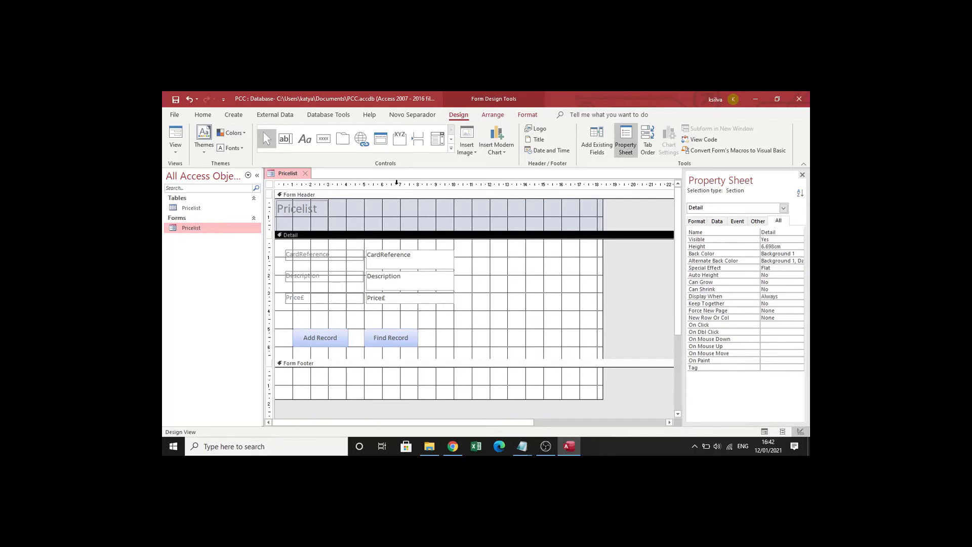
- Add a command button beside Find Record for the Delete Record action with the text Delete Record, sized about 3 cm by 1 cm
click(327, 136)
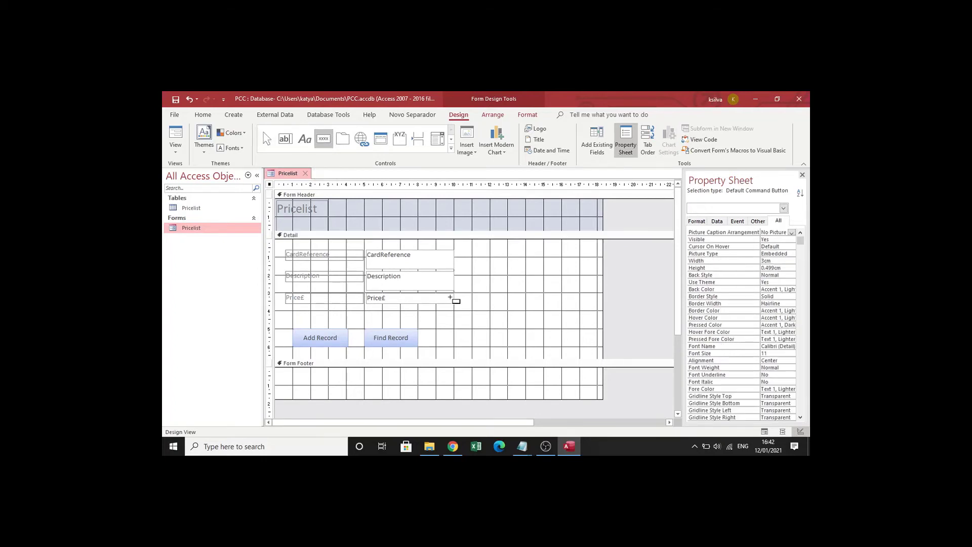
drag(435, 330, 490, 349)
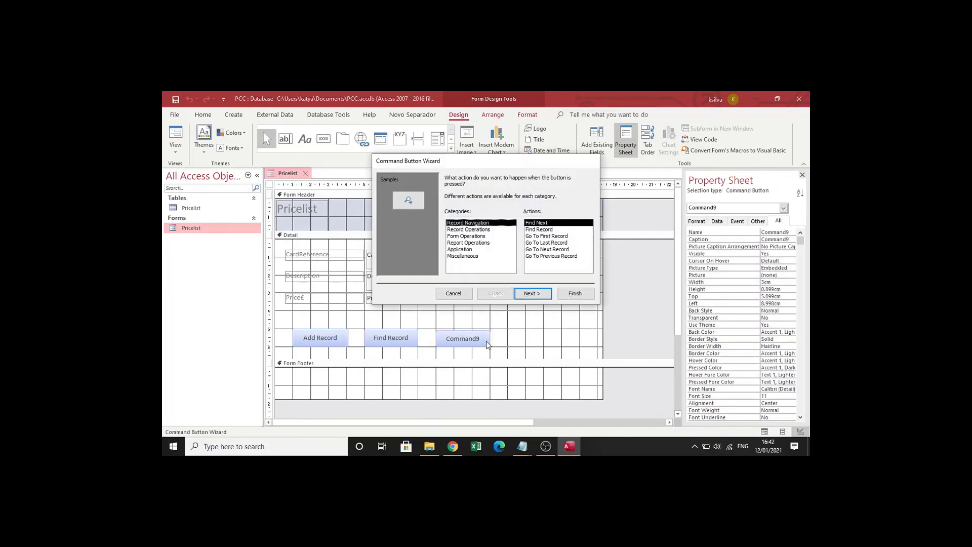
click(491, 229)
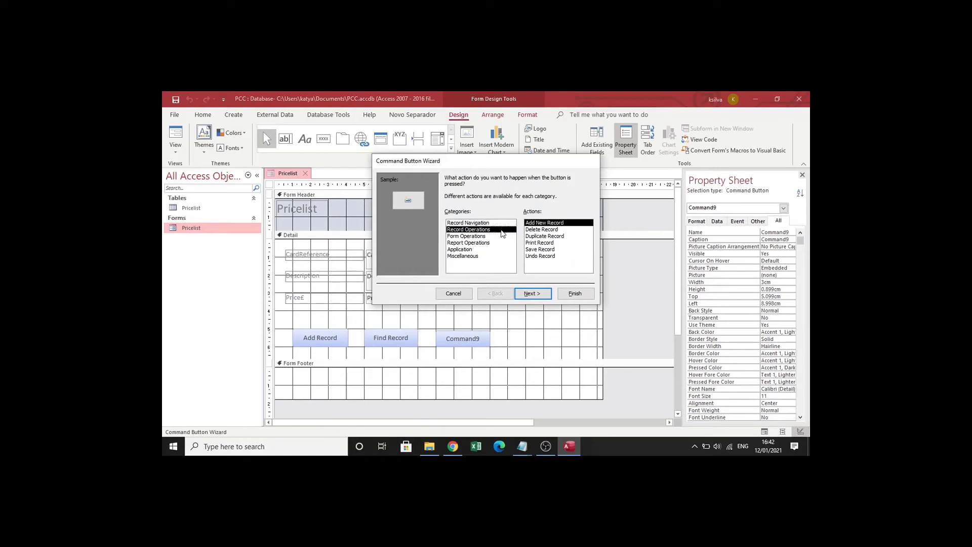
click(532, 230)
click(533, 293)
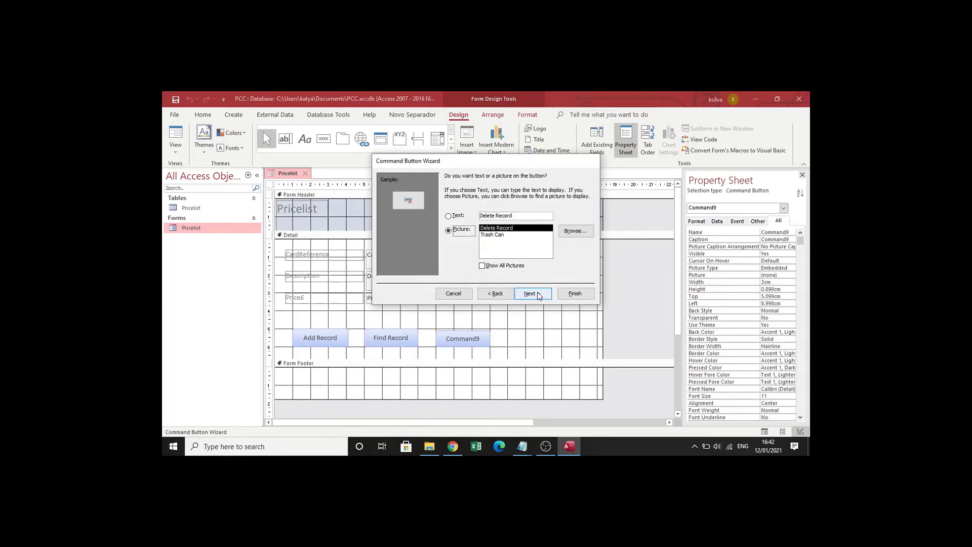
click(458, 216)
click(532, 293)
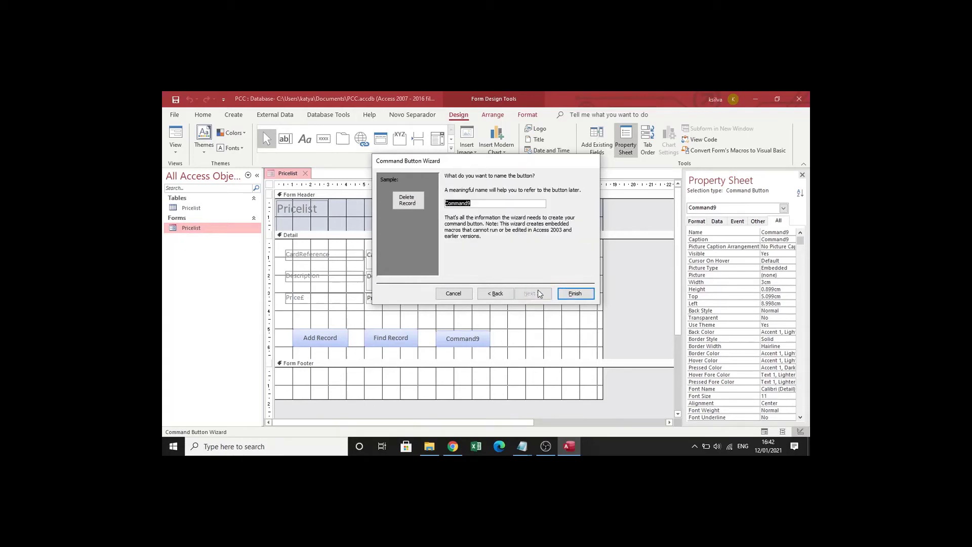
click(573, 294)
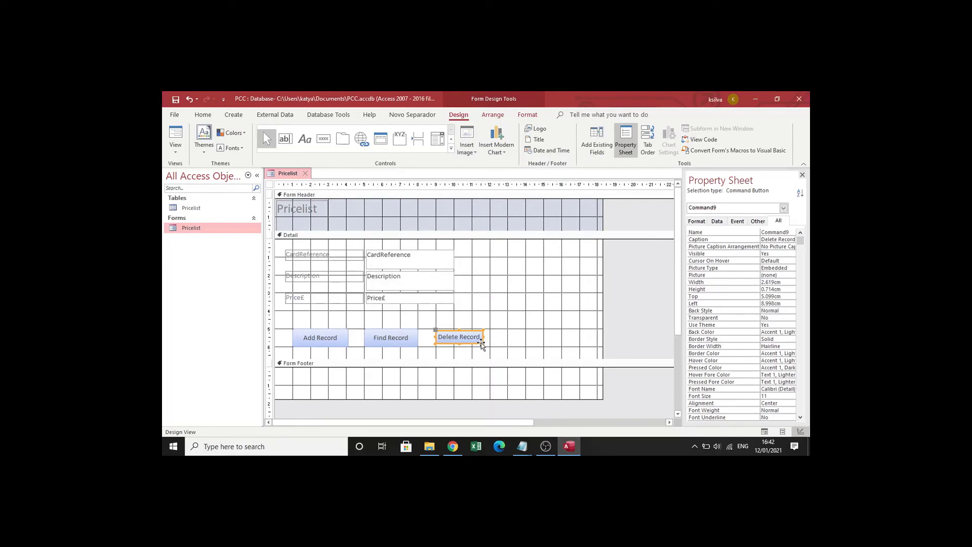
drag(481, 343, 437, 331)
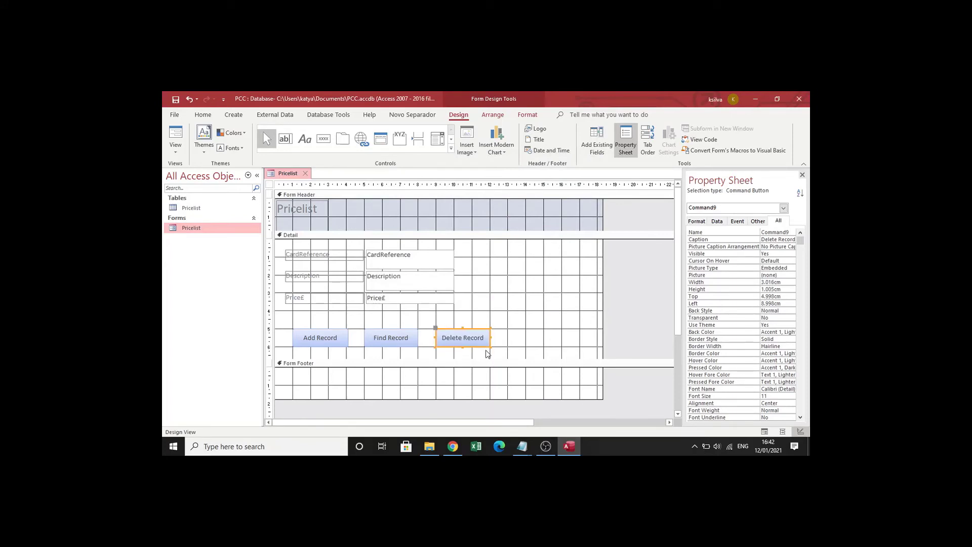
click(507, 352)
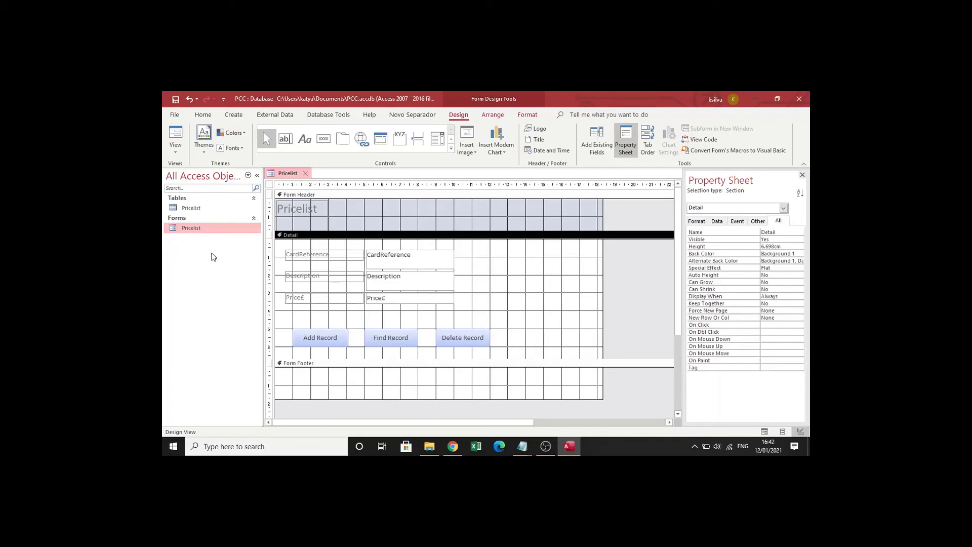
- Switch the form to Form View and test Find Record by searching the CardReference field for 18BD
click(176, 148)
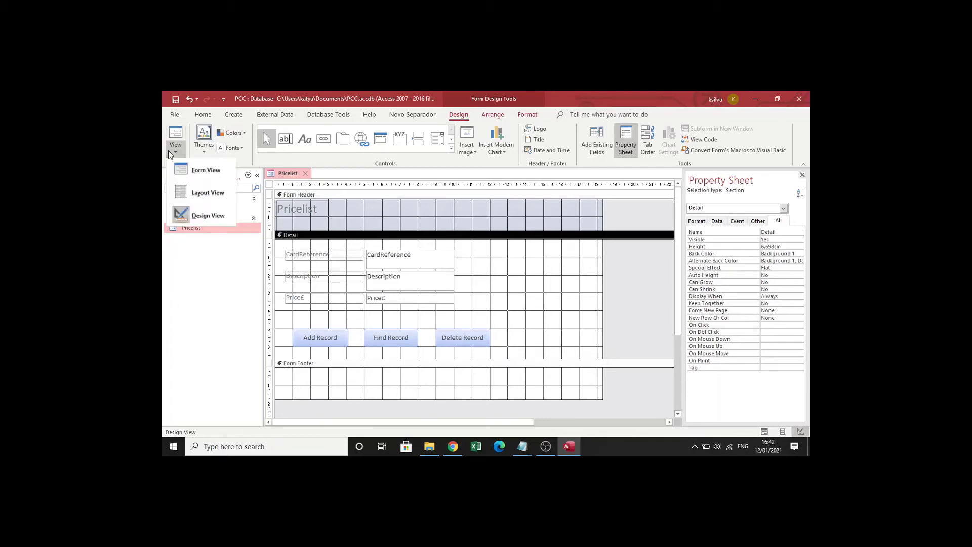
click(190, 172)
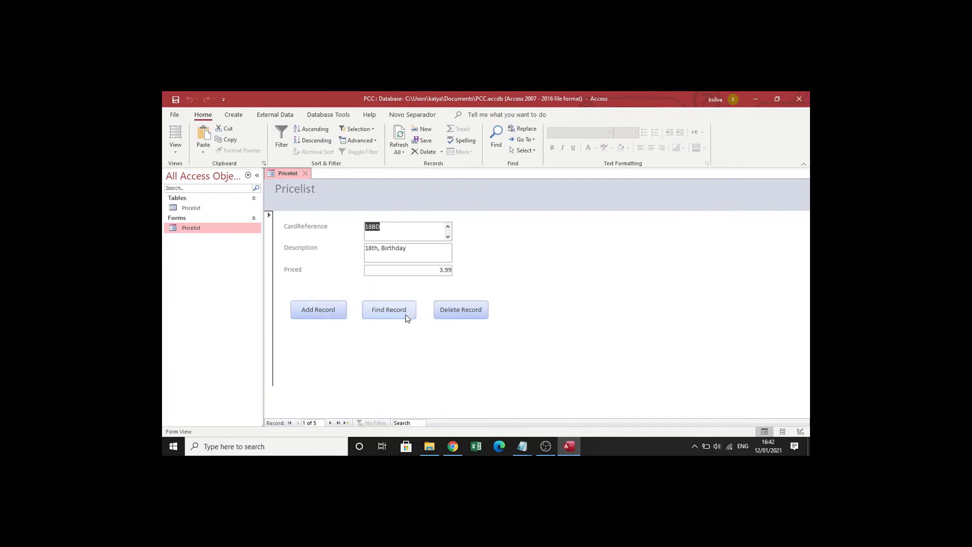
click(378, 307)
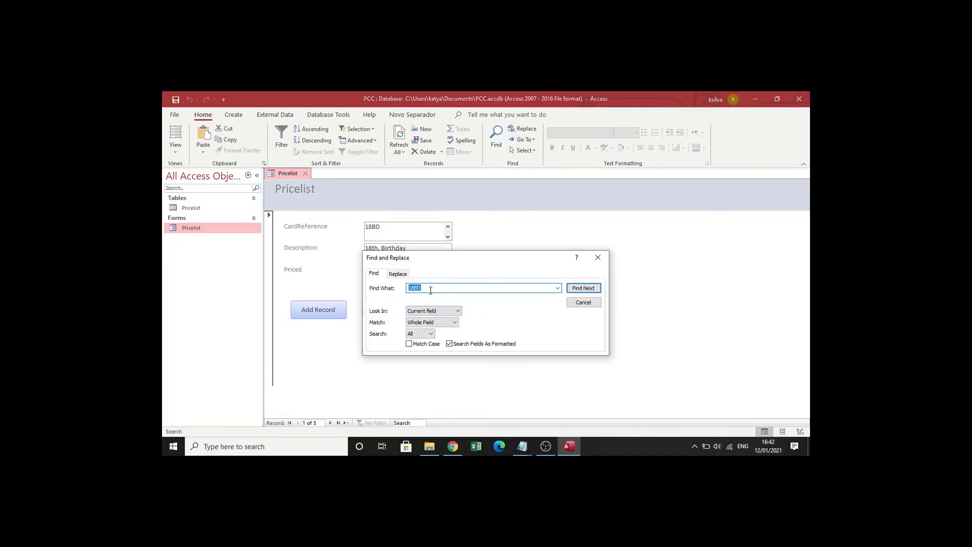
click(596, 289)
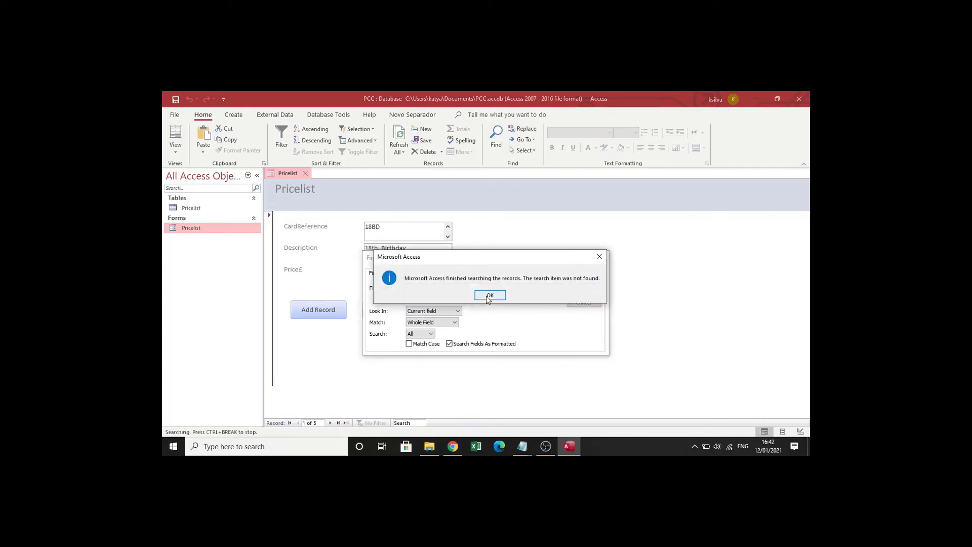
click(481, 296)
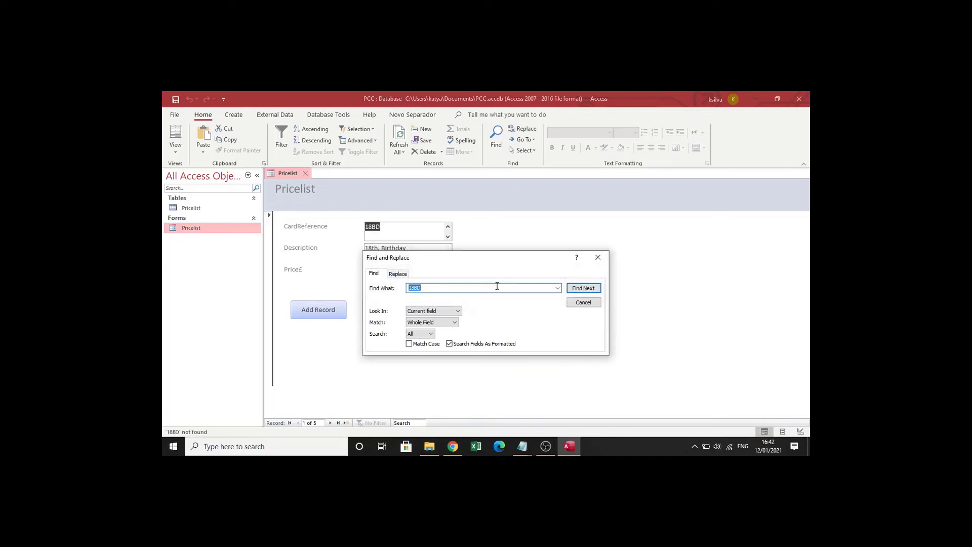
click(584, 302)
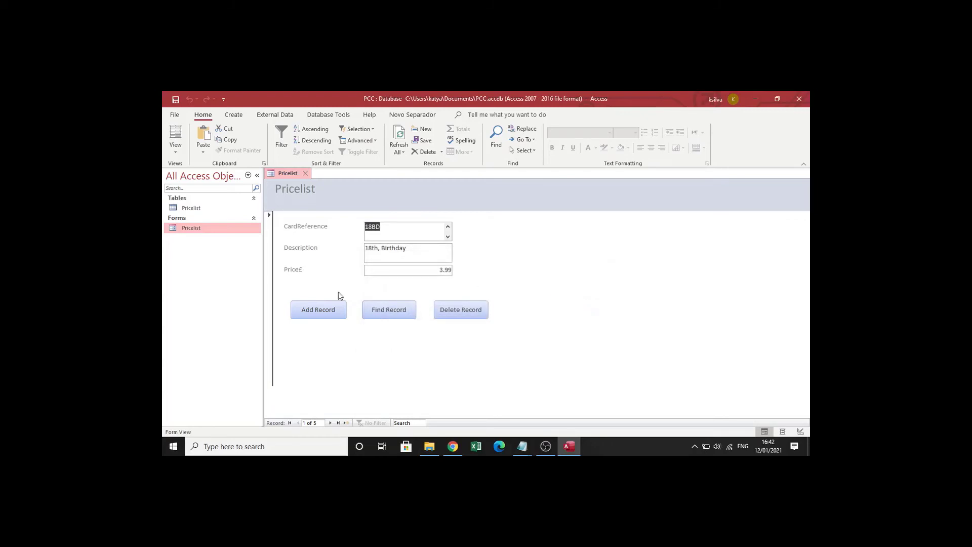
- Test Add Record by entering CardReference BD1, a birthday description and a price of 1, and remove that entry with Delete Record
click(324, 308)
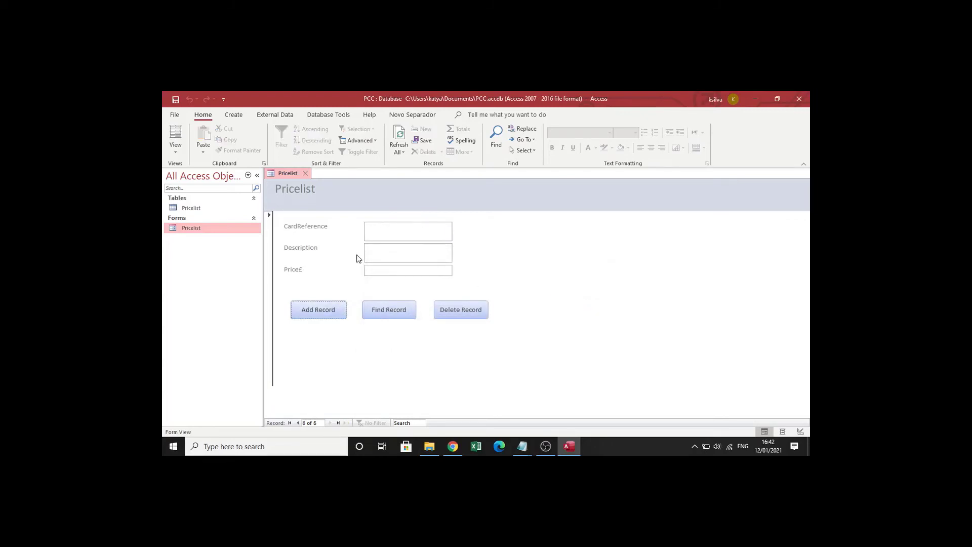
click(408, 229)
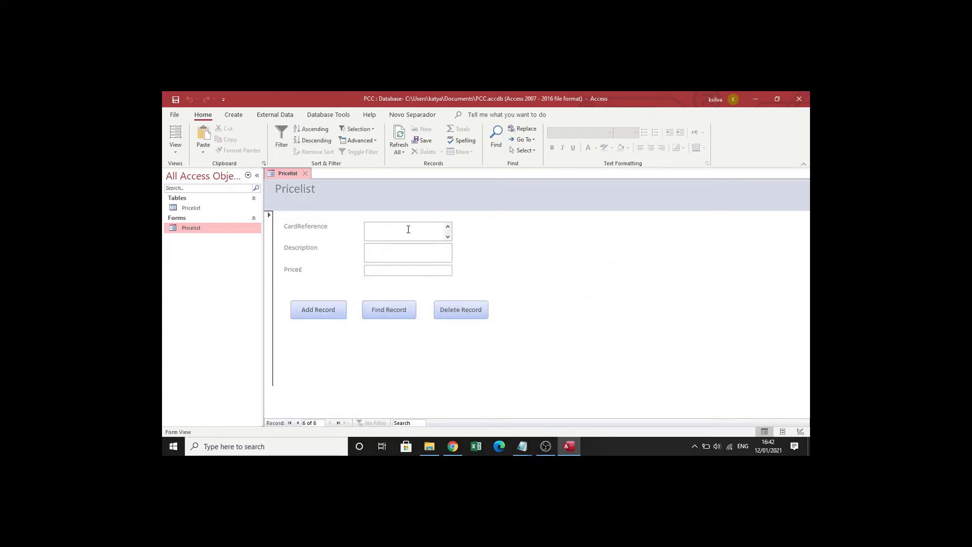
text(BD1)
click(404, 260)
key(Caps_Lock)
text(1ST)
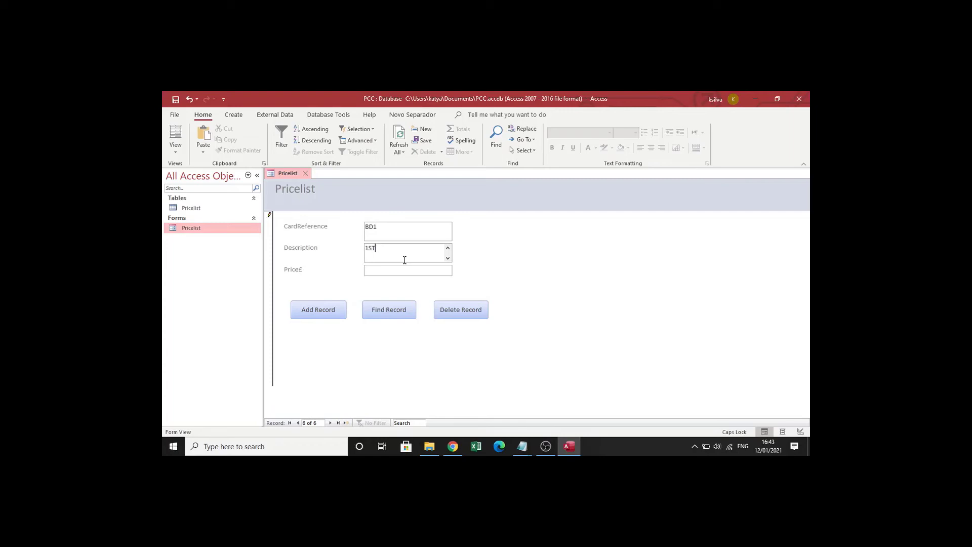
key(Caps_Lock)
key(BackSpace)
key(BackSpace)
text(Birthdaty)
click(399, 273)
text(1)
click(465, 315)
- Open the Pricelist table in Datasheet View to check its records
click(198, 208)
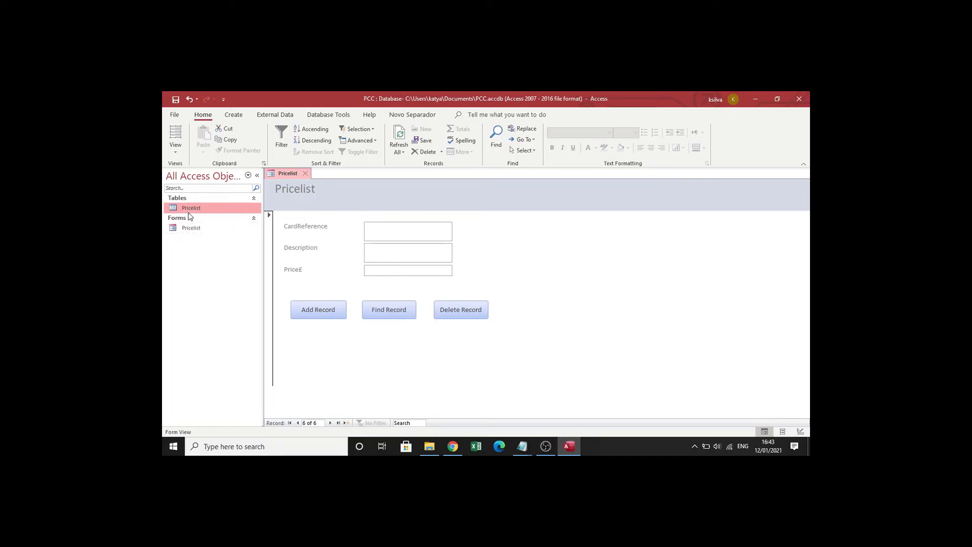
right_click(188, 210)
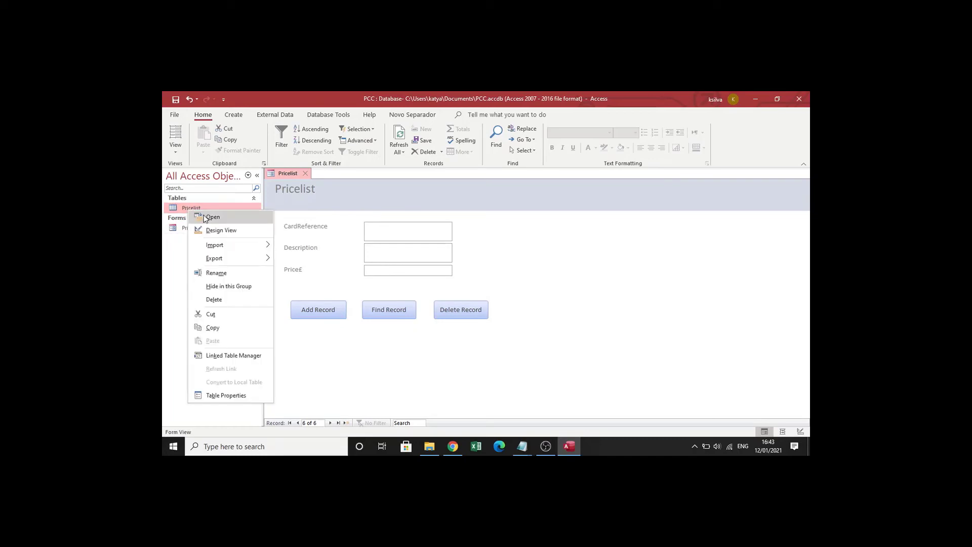
click(205, 216)
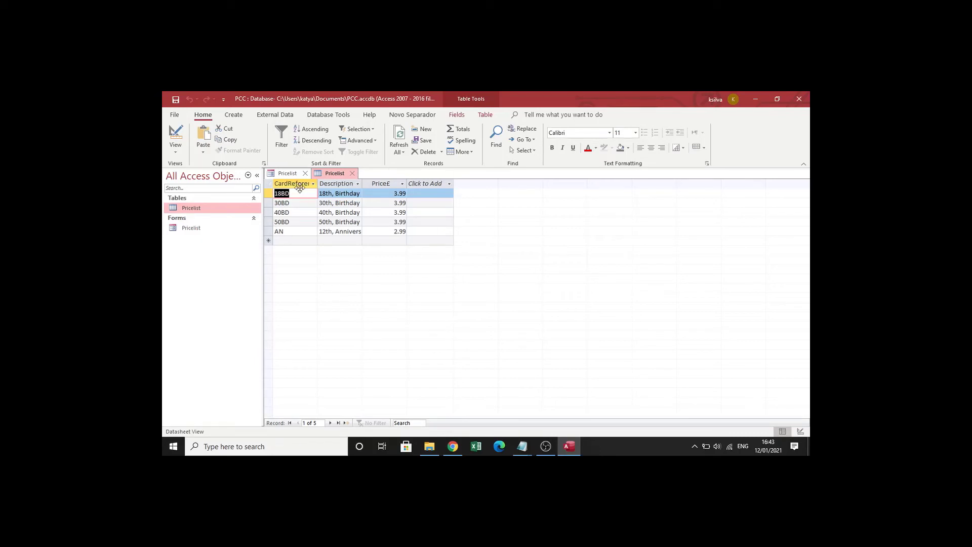
- In the Pricelist form, enter a record with CardReference 1BR, description Birthday and price 1.50, and commit it with Add Record
click(291, 175)
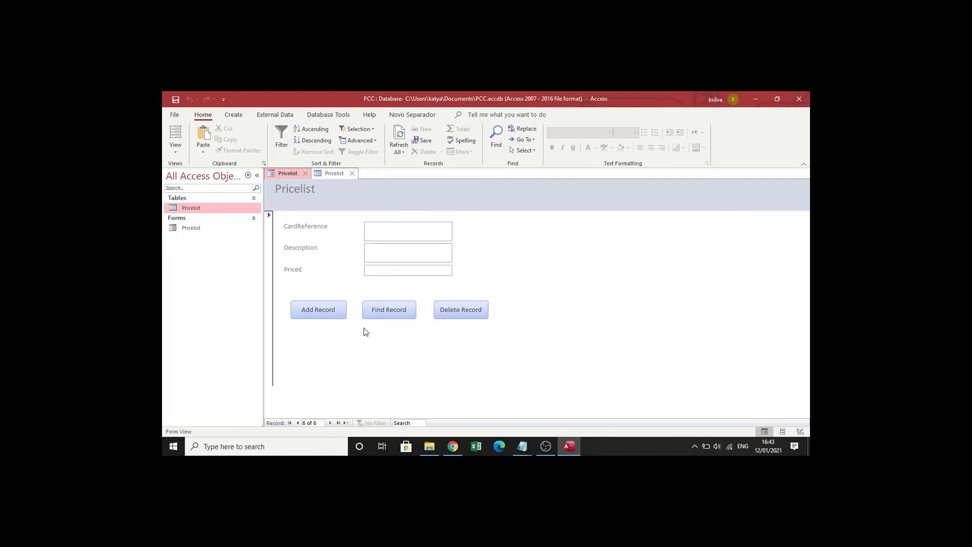
click(392, 225)
text(1)
key(Caps_Lock)
text(BR)
key(Caps_Lock)
click(390, 251)
key(Caps_Lock)
text(B)
key(Caps_Lock)
text(rithd)
key(BackSpace)
key(BackSpace)
key(BackSpace)
key(BackSpace)
text(irthda)
click(391, 269)
text(1.50)
click(321, 312)
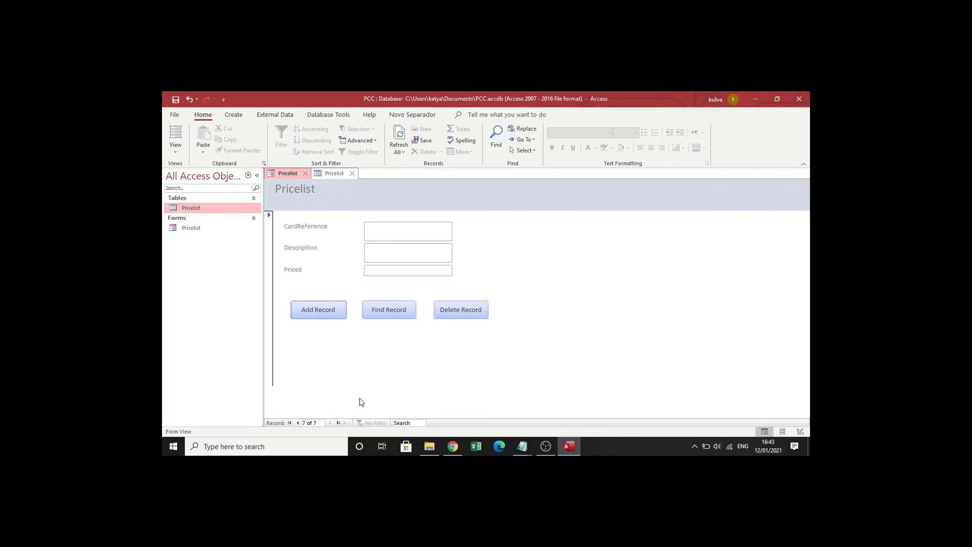
- Go back through the form's records to 50BD and remove it with the Delete Record command button
click(298, 422)
click(297, 423)
click(298, 423)
click(454, 309)
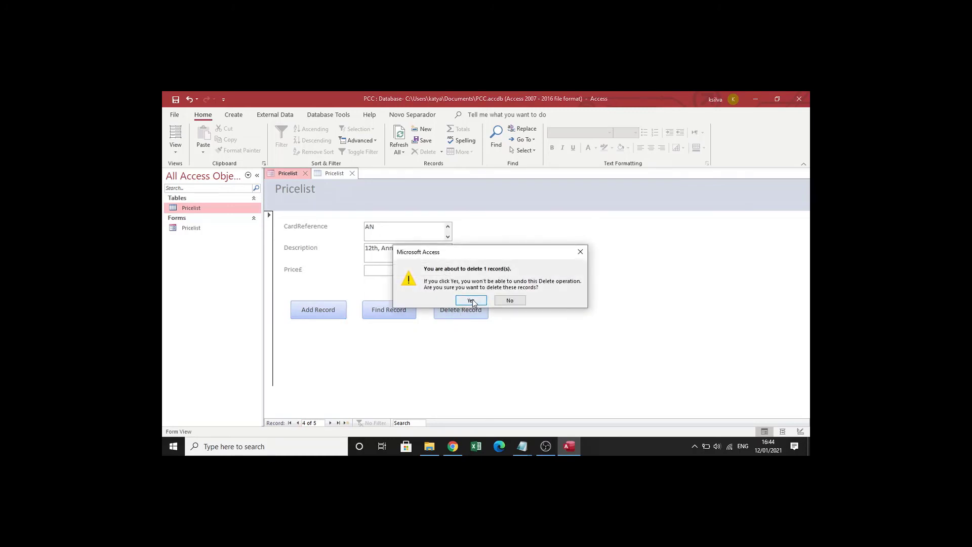
click(471, 301)
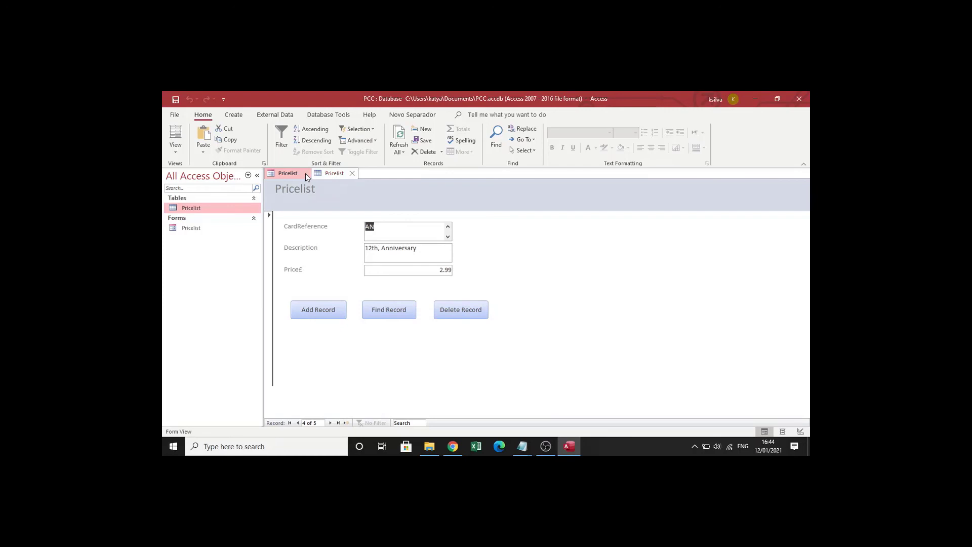
- Close the Pricelist form, saving its design changes, and close the Pricelist table
click(305, 173)
click(450, 295)
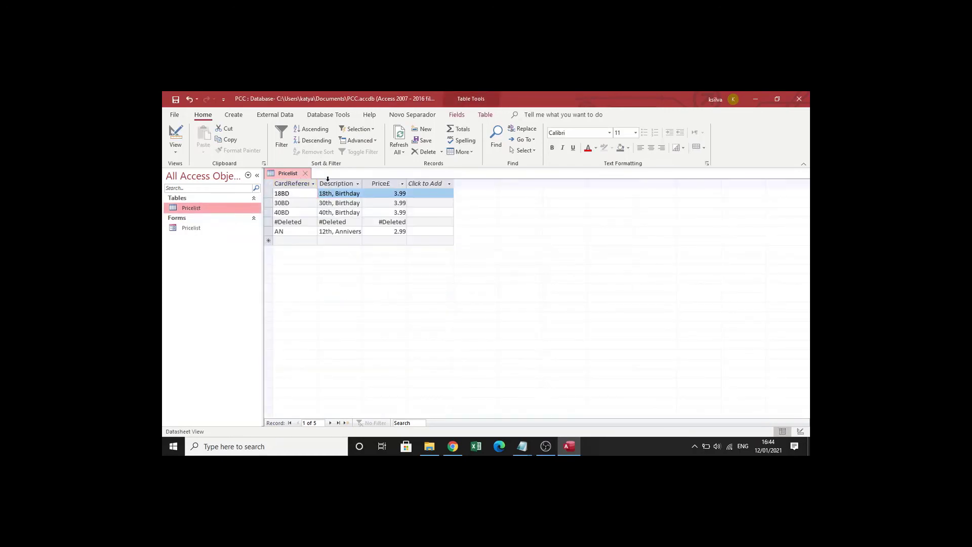
click(305, 173)
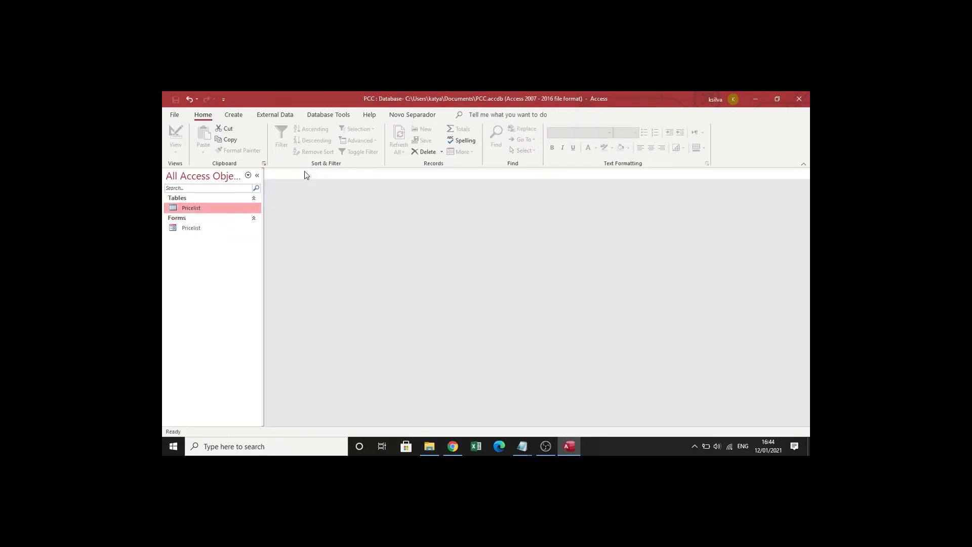
- Reopen the Pricelist table in Datasheet View and select the 1BR record to check the form's changes
right_click(193, 209)
click(213, 217)
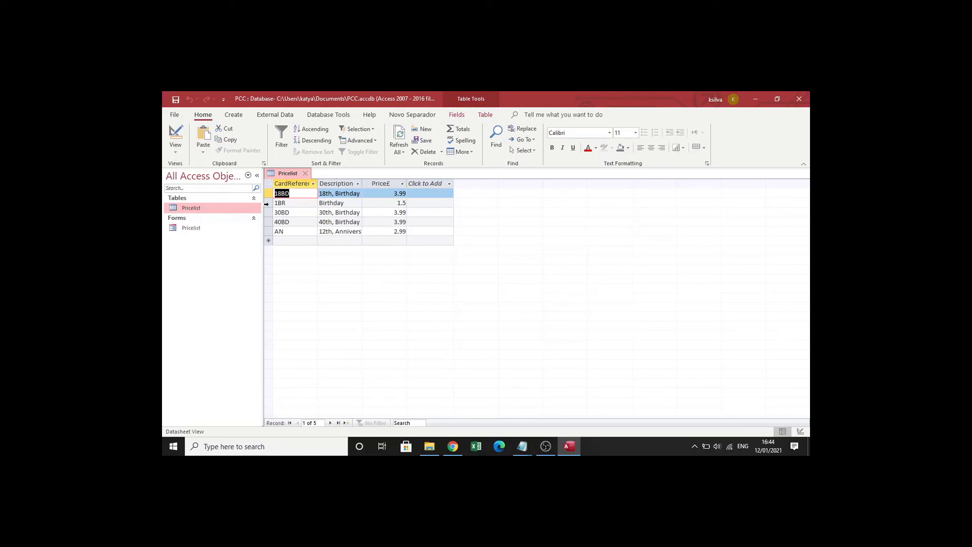
click(267, 203)
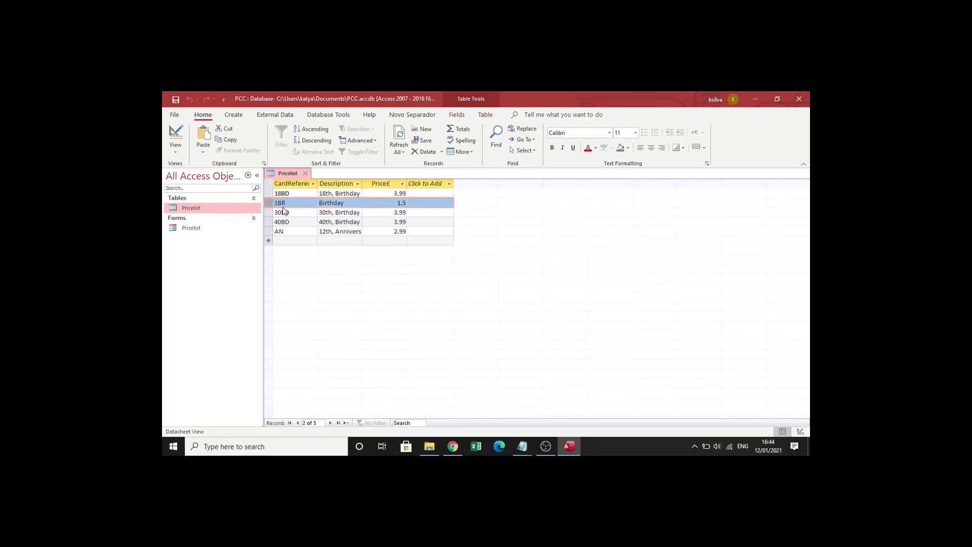